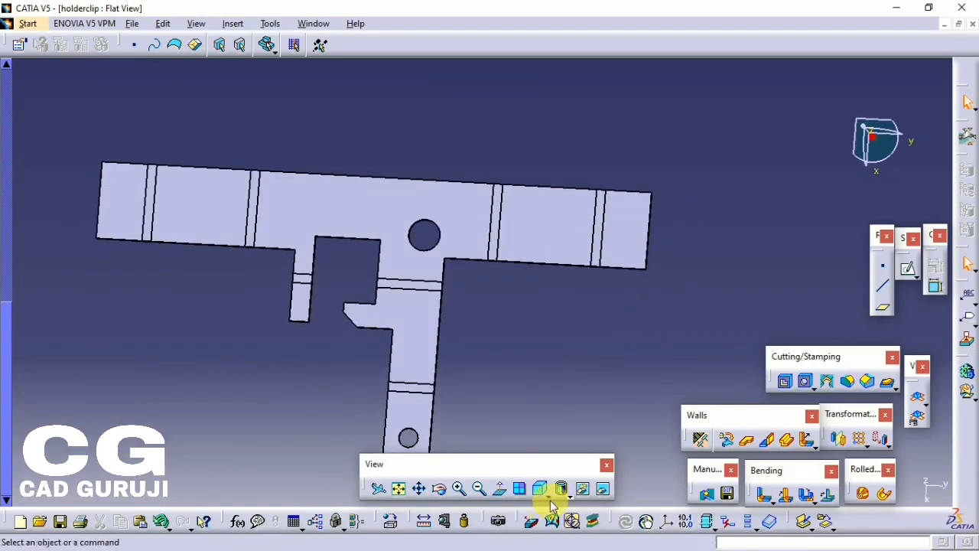
# Examine the finished holder clip in its flat and folded 3D views with edge-shaded display.
pyautogui.click(561, 488)
pyautogui.click(567, 494)
pyautogui.click(562, 416)
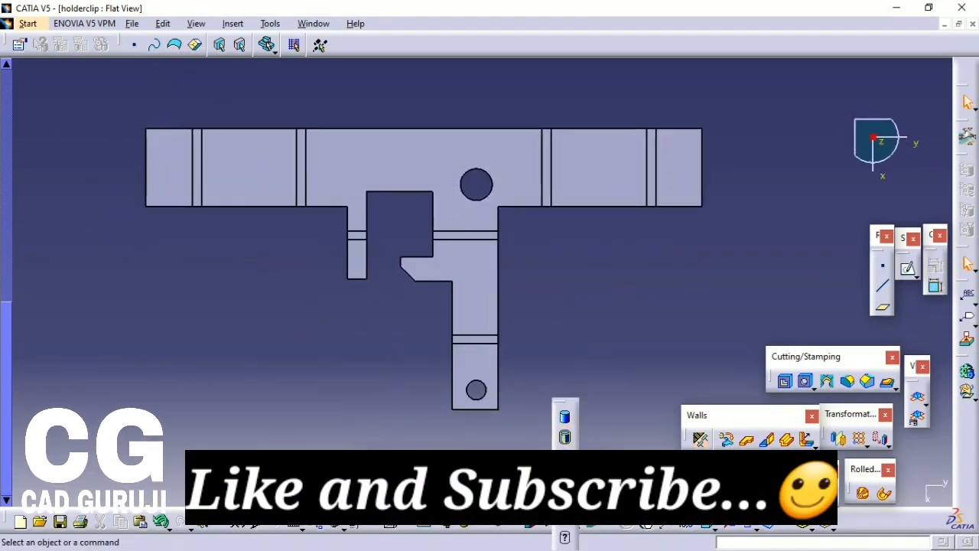
pyautogui.click(921, 396)
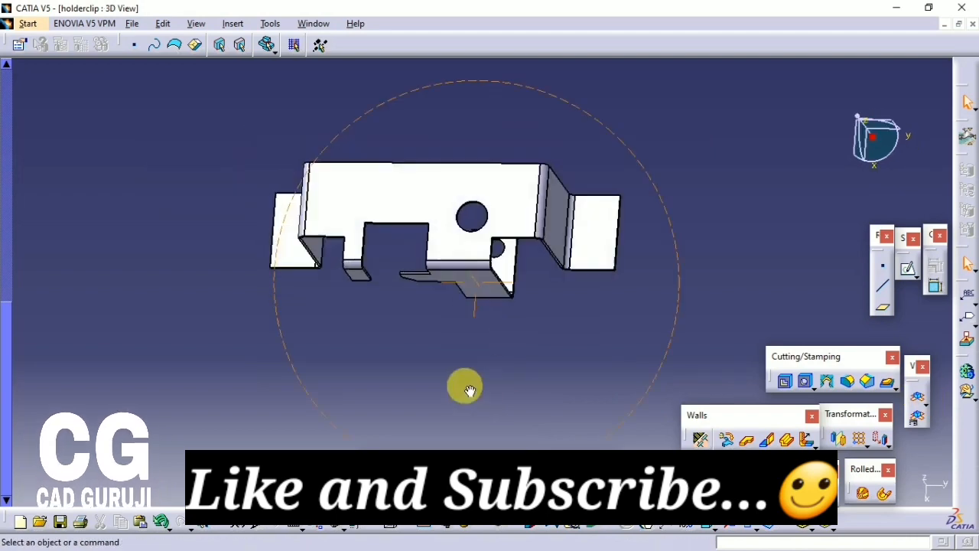
pyautogui.click(589, 526)
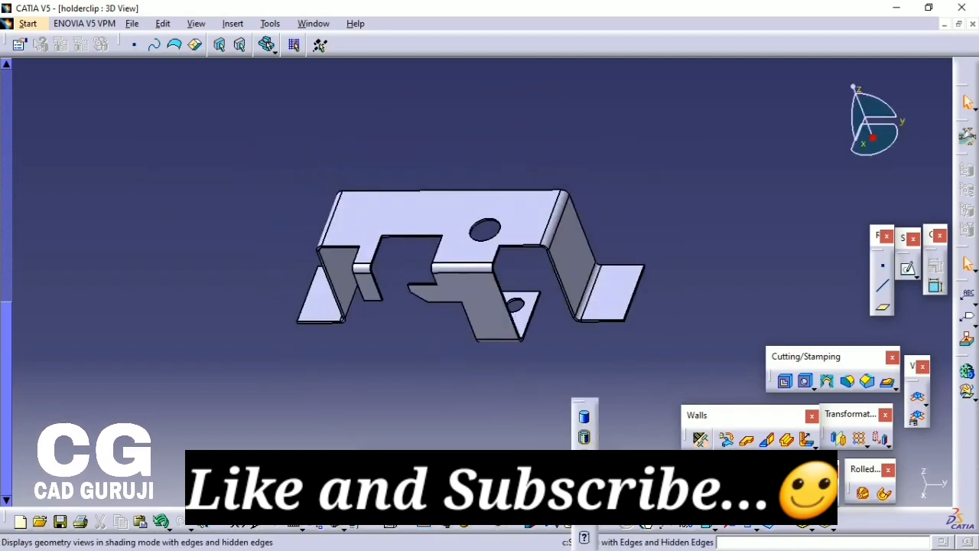
pyautogui.click(581, 439)
pyautogui.moveTo(504, 420)
pyautogui.mouseDown(button='middle')
pyautogui.moveTo(470, 409)
pyautogui.moveTo(527, 299)
pyautogui.moveTo(363, 336)
pyautogui.moveTo(387, 247)
pyautogui.moveTo(512, 435)
pyautogui.mouseUp(button='middle')
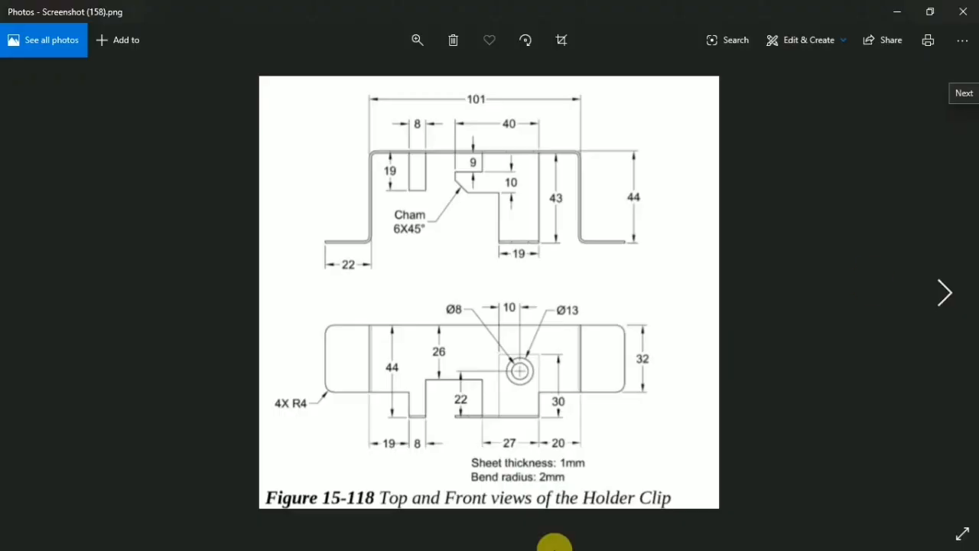
# Switch to CATIA and create a new part named holderclip in the Generative Sheetmetal Design workbench, with hybrid design disabled.
pyautogui.hotkey('alt', 'Tab')
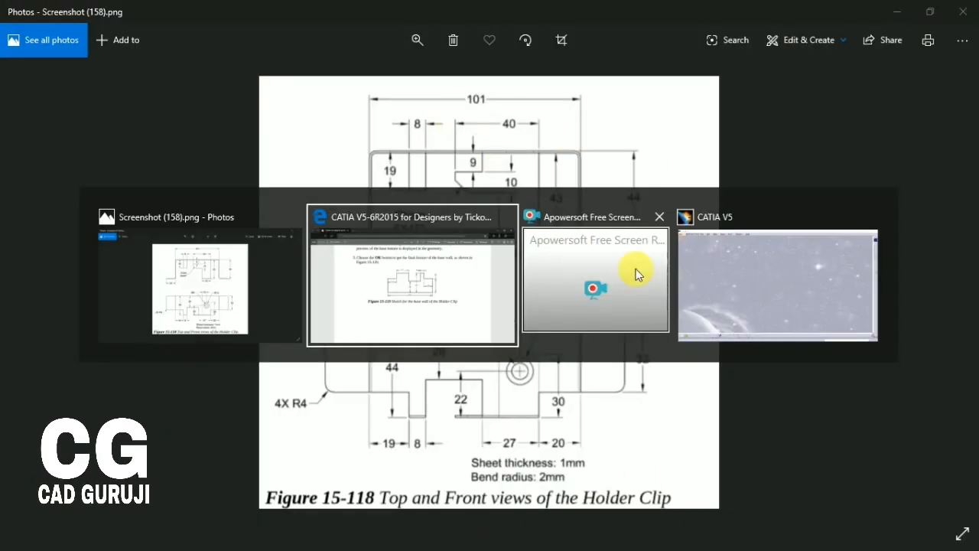
pyautogui.click(765, 276)
pyautogui.click(13, 24)
pyautogui.moveTo(77, 57)
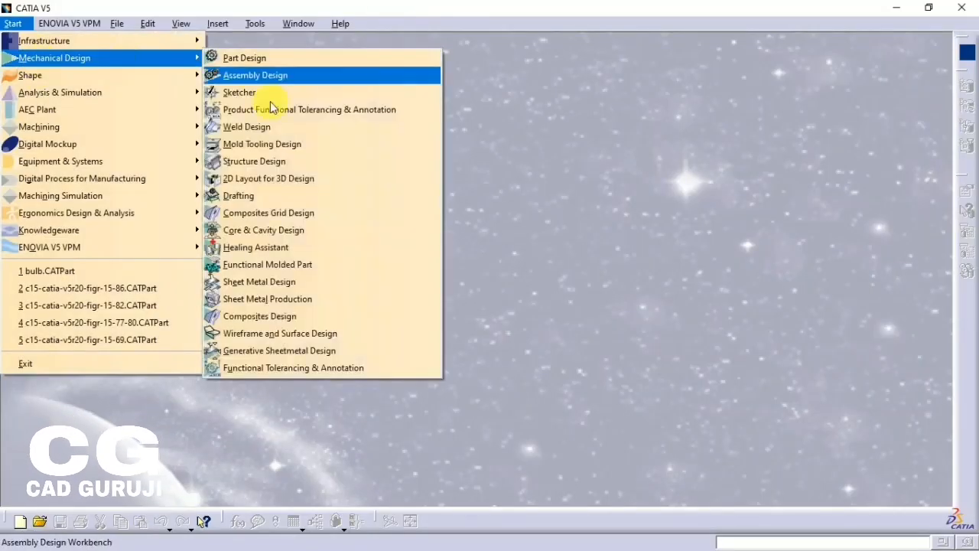
pyautogui.click(302, 340)
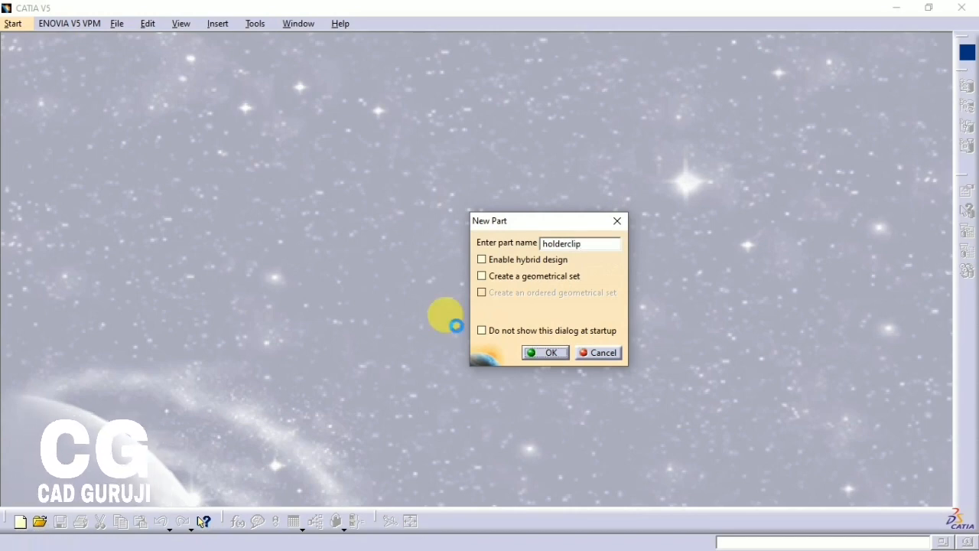
pyautogui.press('Return')
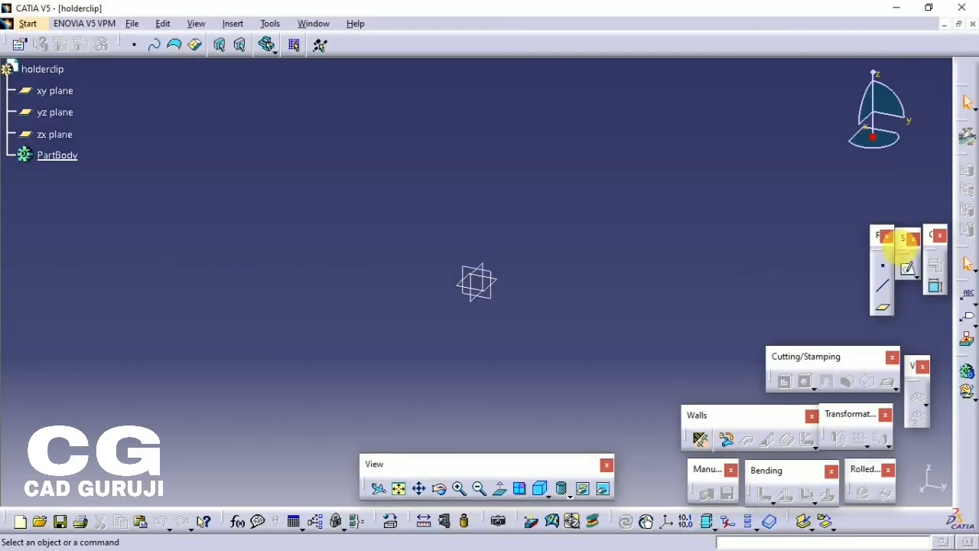
# Define the sheet metal parameters with a thickness of 1 mm and a default bend radius of 2 mm.
pyautogui.click(700, 440)
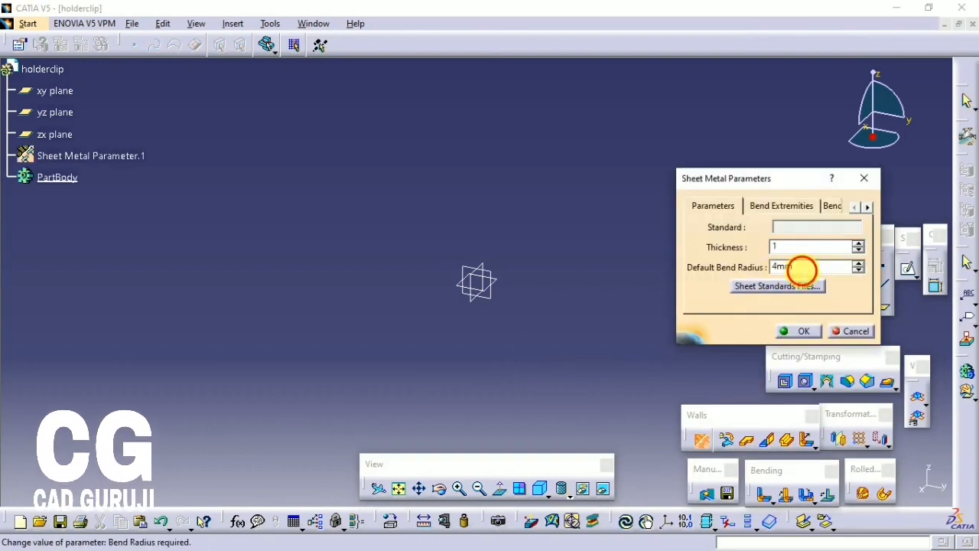
pyautogui.doubleClick(801, 267)
pyautogui.write('2')
pyautogui.click(797, 337)
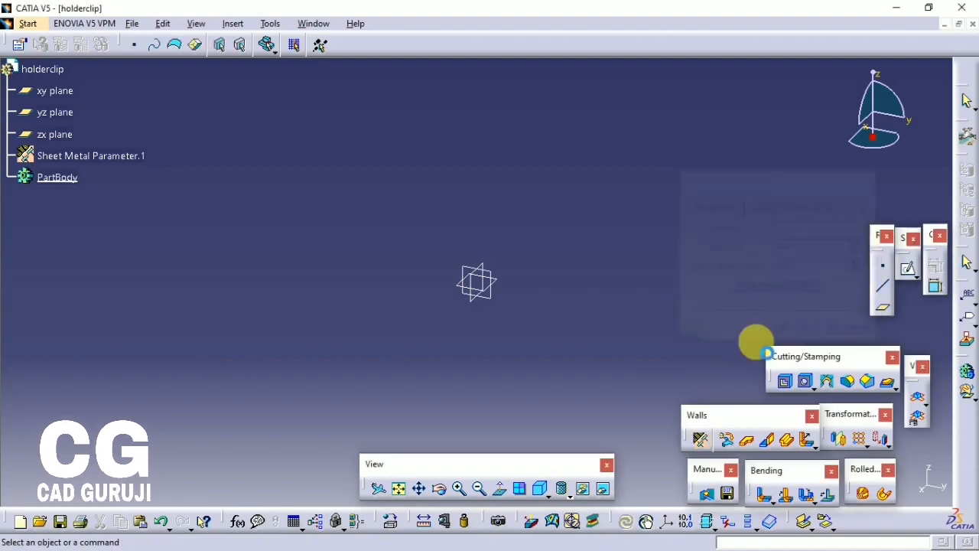
# Compare the sheet metal parameters with the reference drawing and review the bend extremities and K factor settings.
pyautogui.hotkey('alt', 'Tab')
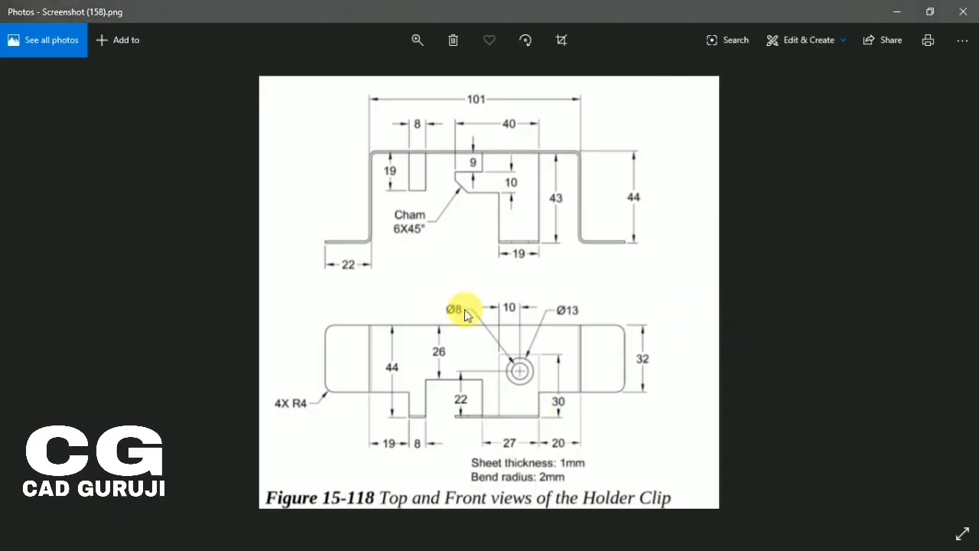
pyautogui.hotkey('alt', 'Tab')
pyautogui.doubleClick(81, 156)
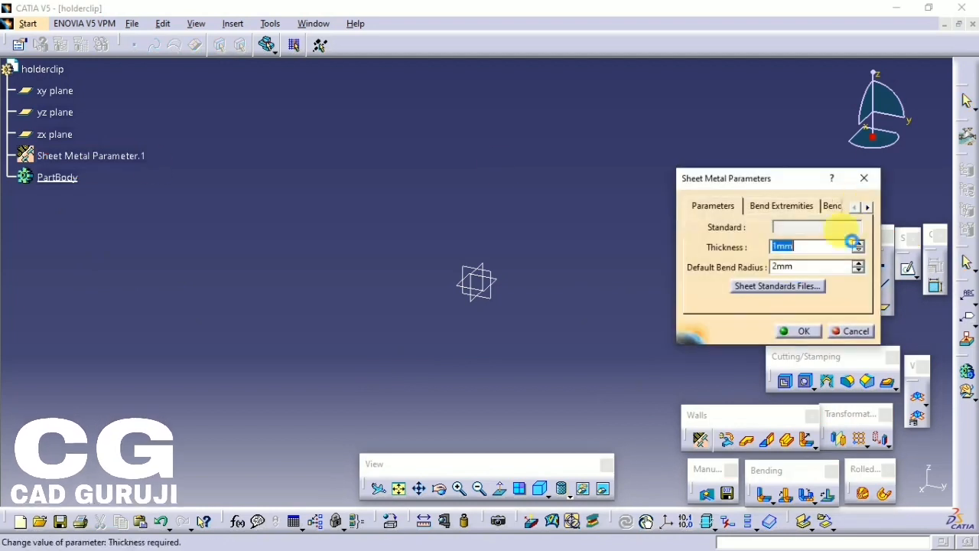
pyautogui.click(781, 205)
pyautogui.click(841, 205)
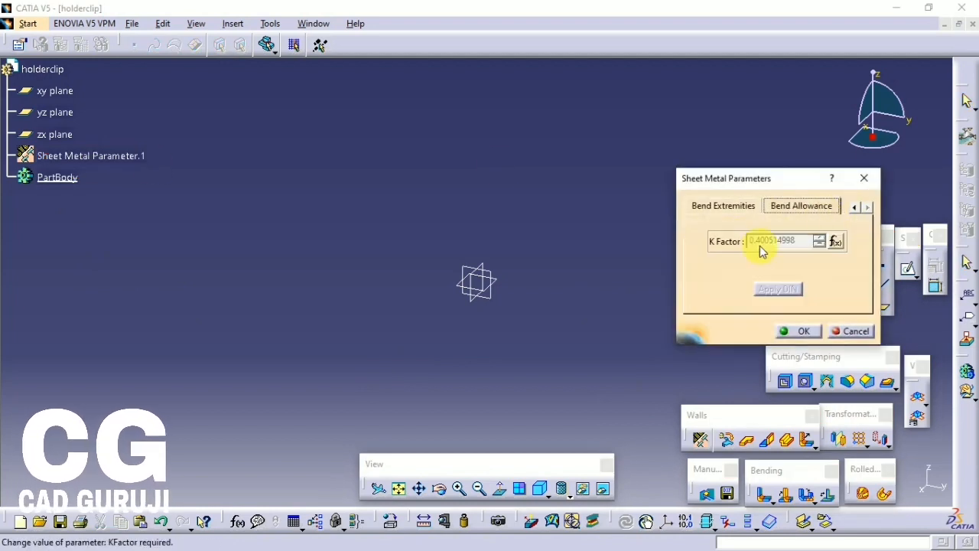
pyautogui.click(795, 330)
# Start a positioned sketch on the xy plane with the V direction reversed and the axes swapped.
pyautogui.click(496, 296)
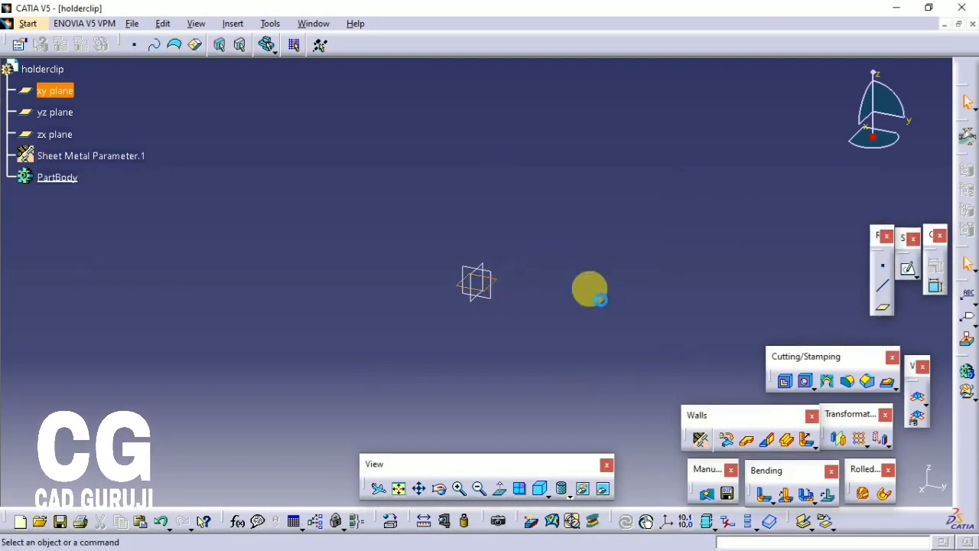
pyautogui.click(915, 274)
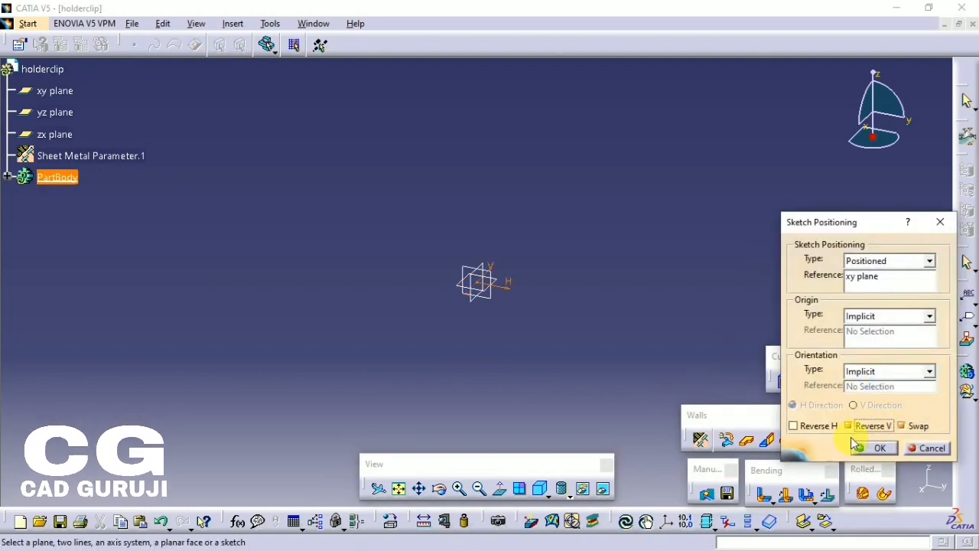
pyautogui.click(868, 449)
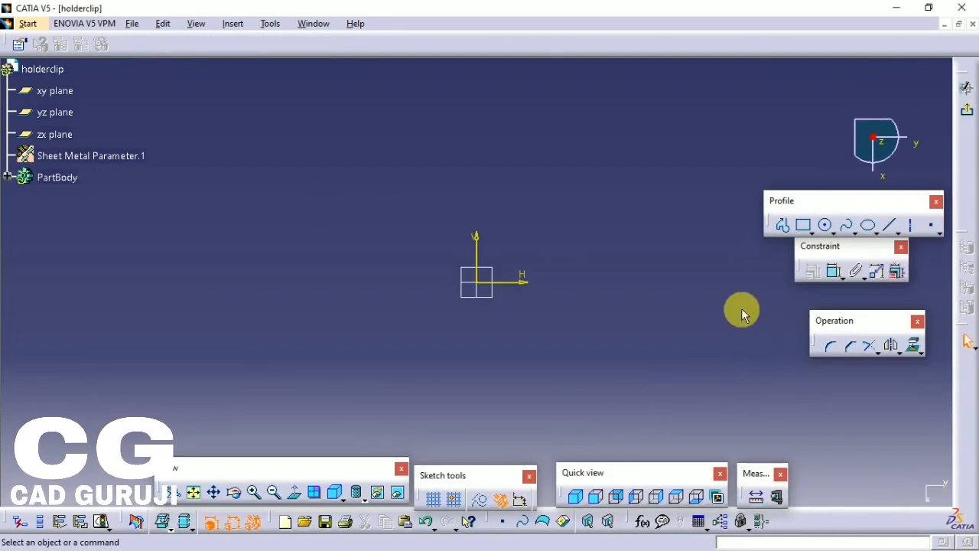
# Following the reference drawing, sketch a closed stepped profile from the origin, about 154 mm wide, with two lower tabs separated by a rectangular notch.
pyautogui.hotkey('alt', 'Tab')
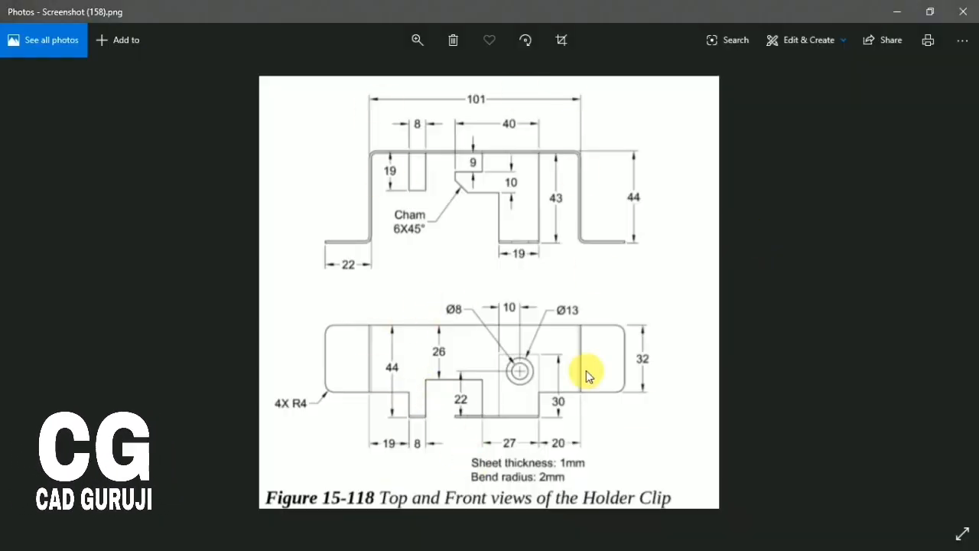
pyautogui.hotkey('alt', 'Tab')
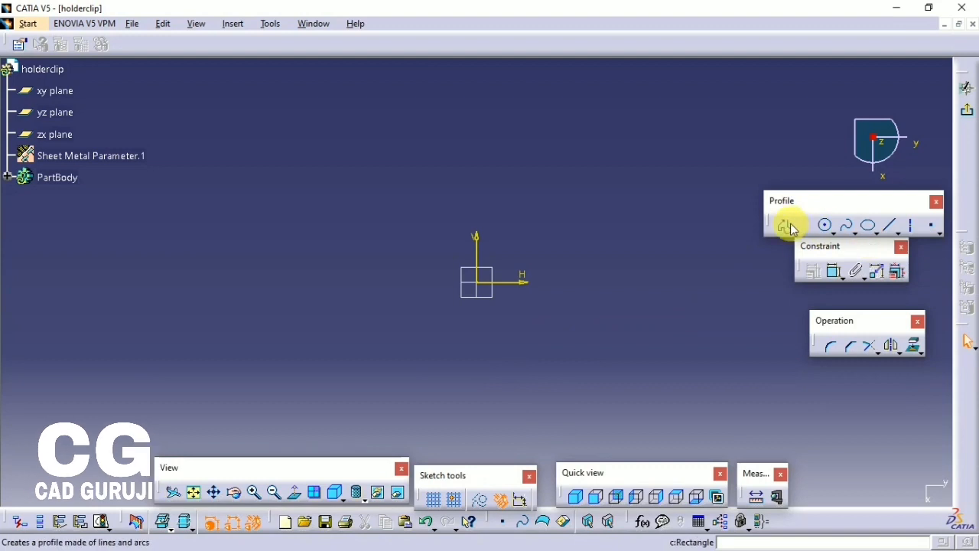
pyautogui.click(788, 227)
pyautogui.moveTo(524, 200)
pyautogui.mouseDown(button='middle')
pyautogui.moveTo(477, 168)
pyautogui.moveTo(422, 101)
pyautogui.mouseUp(button='middle')
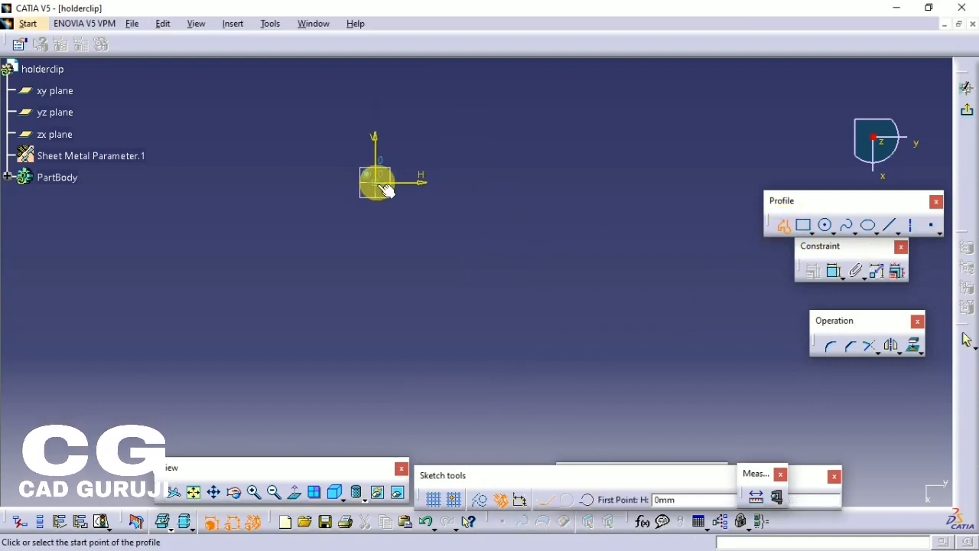
pyautogui.click(376, 182)
pyautogui.click(664, 182)
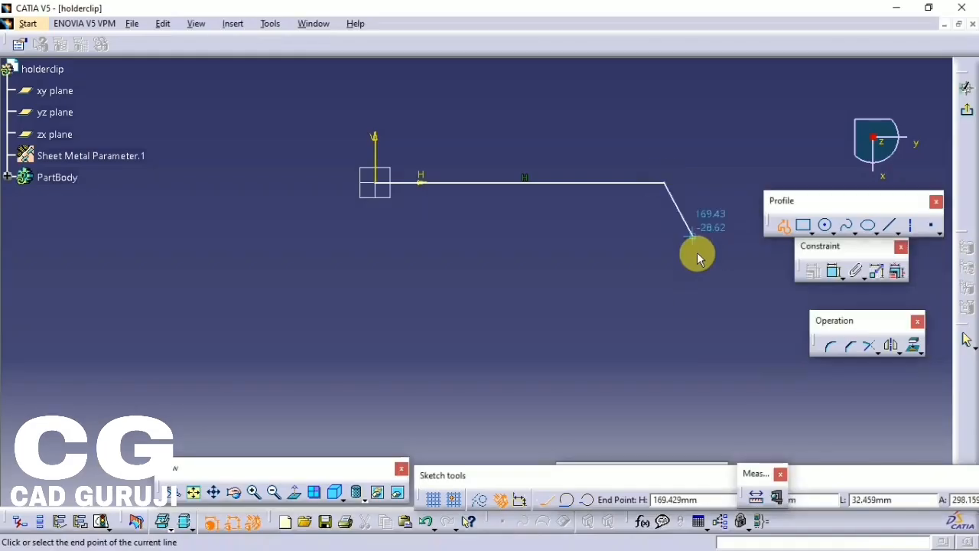
pyautogui.click(664, 284)
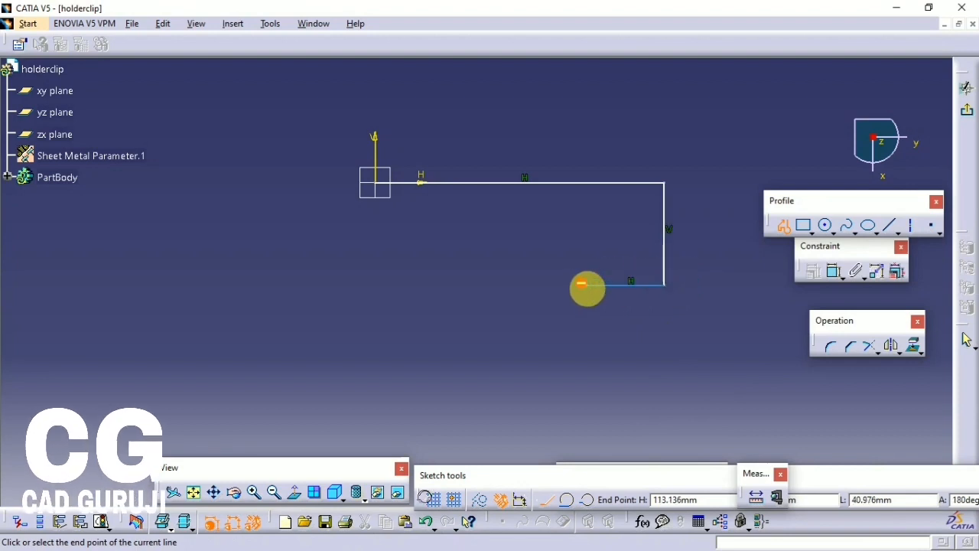
pyautogui.click(588, 285)
pyautogui.click(588, 320)
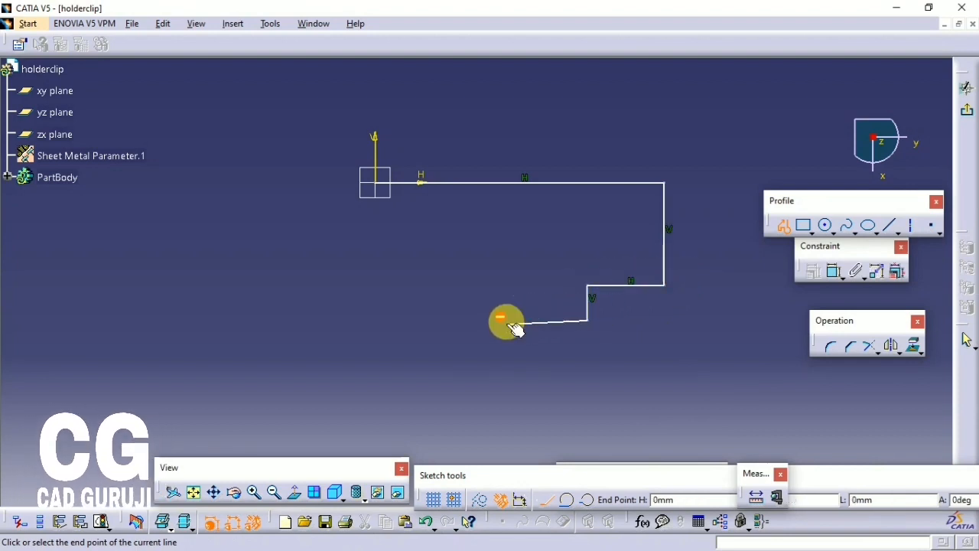
pyautogui.click(517, 320)
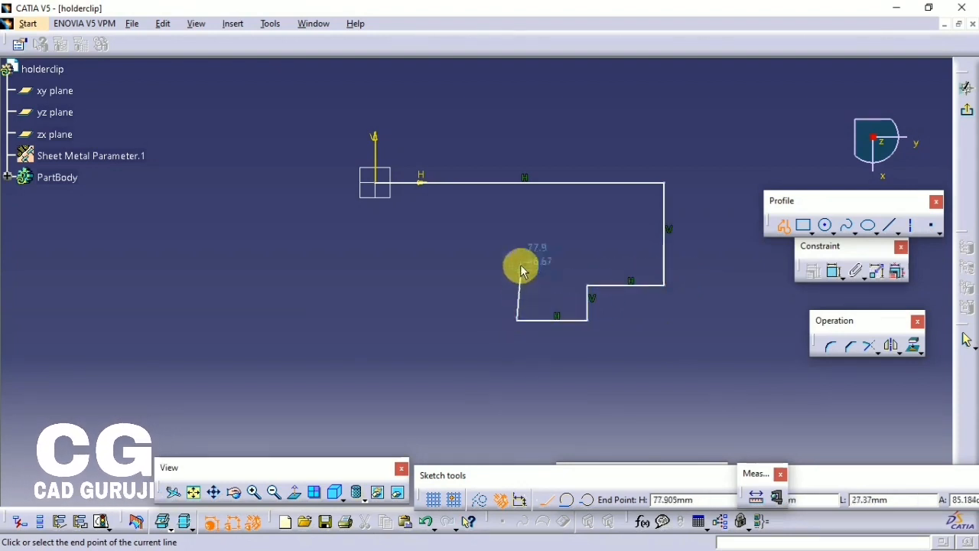
pyautogui.click(439, 258)
pyautogui.click(440, 319)
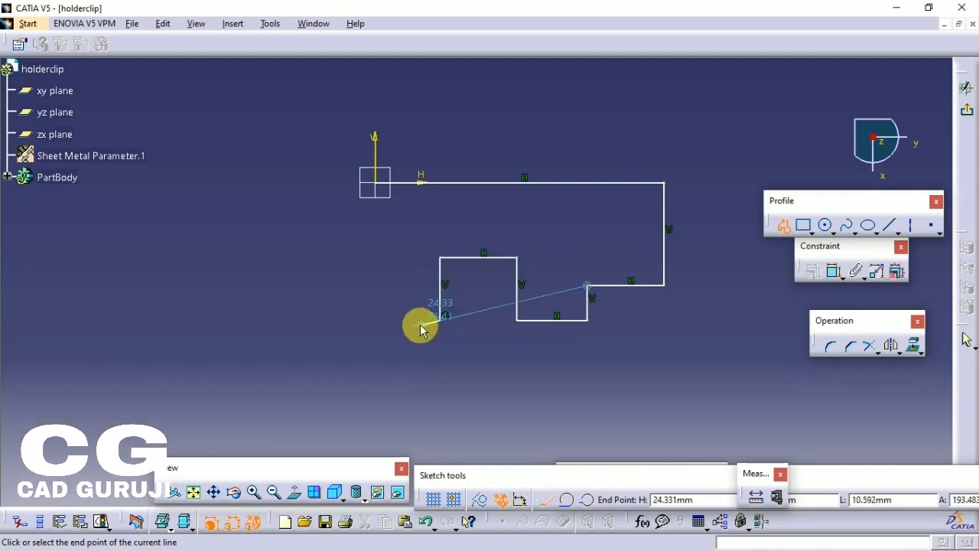
pyautogui.click(410, 321)
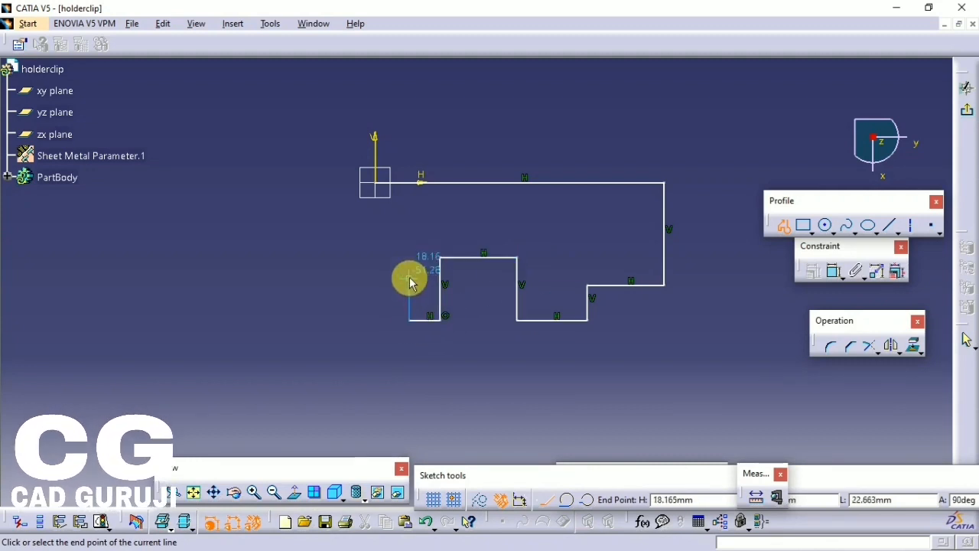
pyautogui.click(409, 278)
pyautogui.click(375, 278)
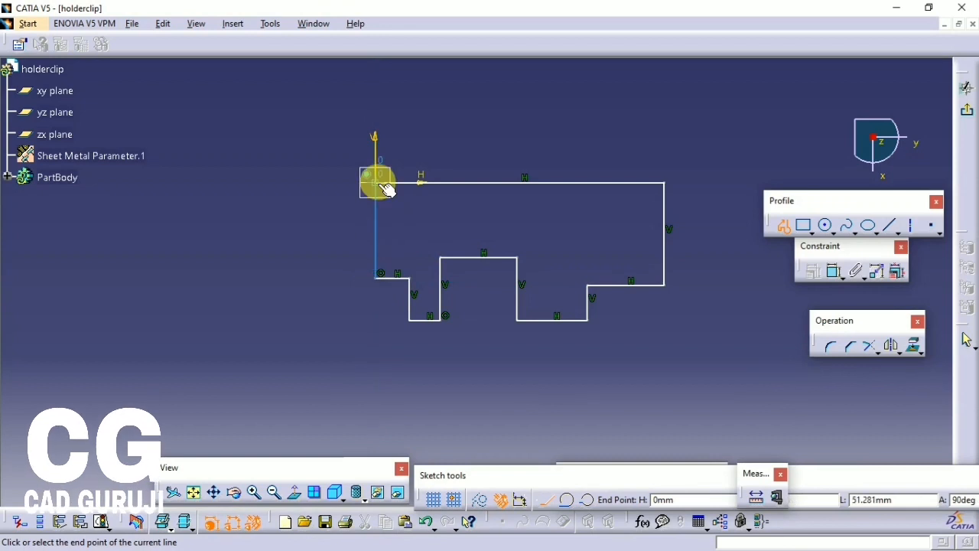
pyautogui.click(375, 182)
pyautogui.click(636, 337)
# Dimension the profile's upper horizontal edge and set its length to 101 mm.
pyautogui.click(830, 272)
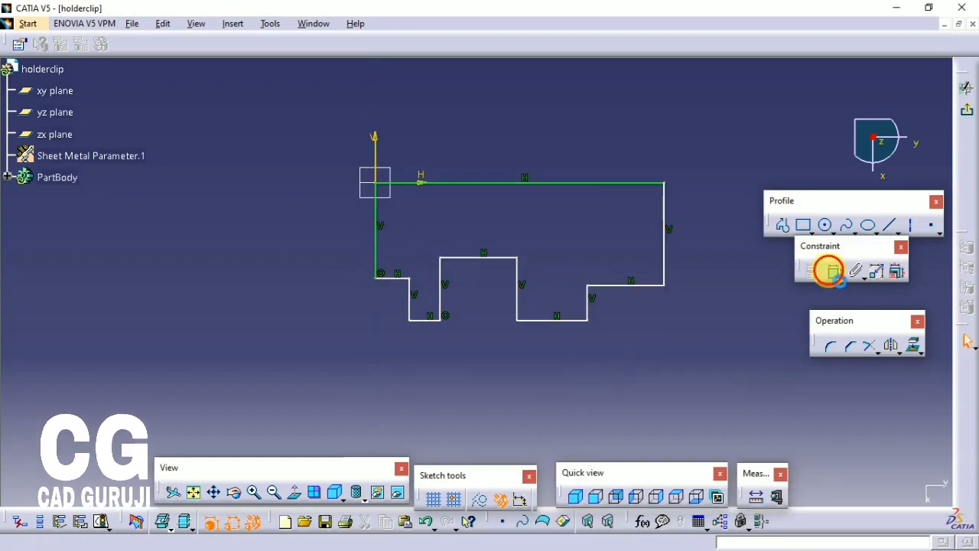
pyautogui.click(457, 180)
pyautogui.click(445, 113)
pyautogui.doubleClick(455, 122)
pyautogui.write('101')
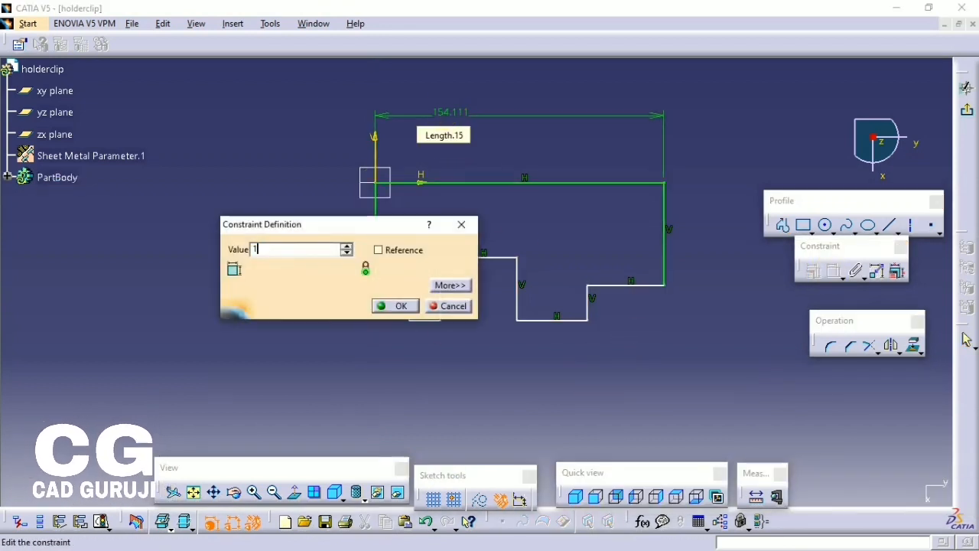
pyautogui.press('Return')
# Reposition both notch sides and the right tab's outer edge so the tabs fit within the 101 mm width.
pyautogui.click(828, 272)
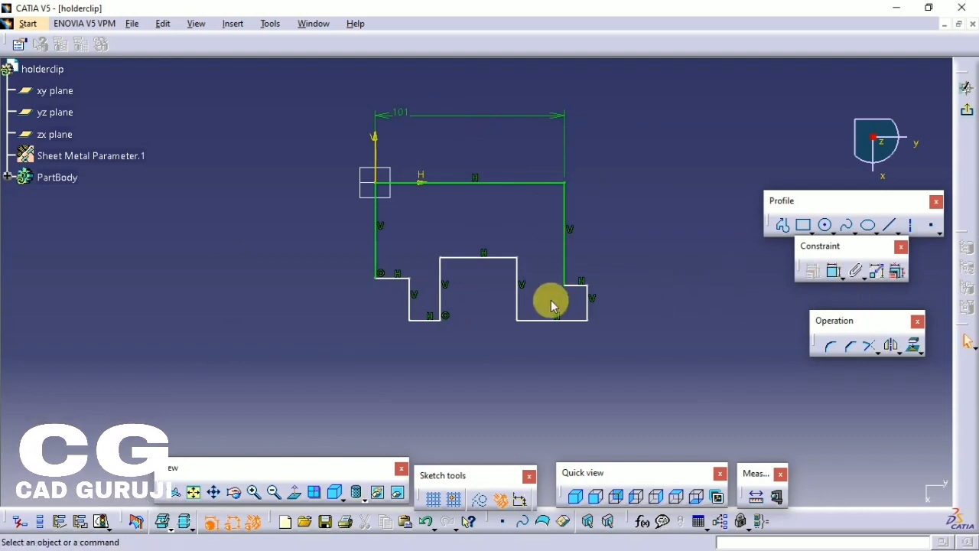
pyautogui.moveTo(441, 284); pyautogui.dragTo(431, 284)
pyautogui.moveTo(517, 292); pyautogui.dragTo(481, 292)
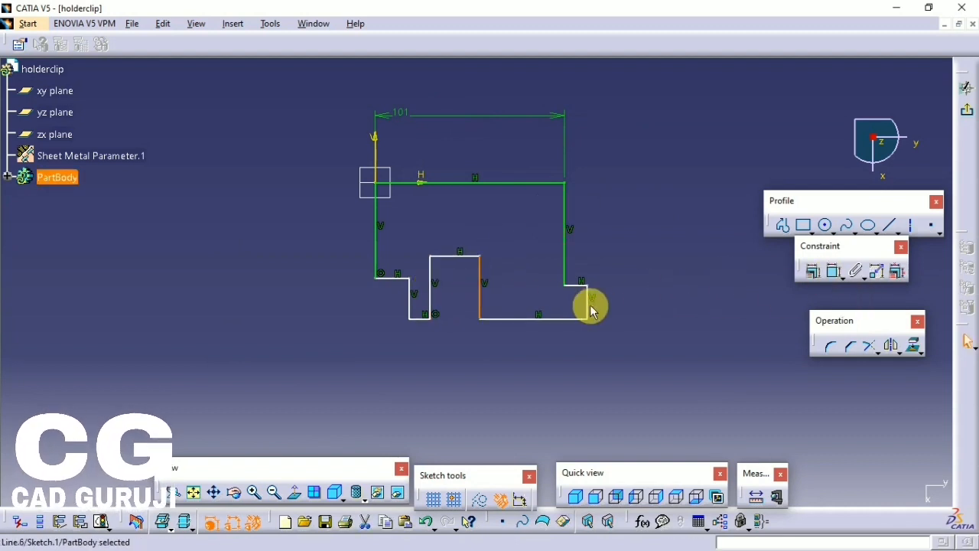
pyautogui.moveTo(586, 306); pyautogui.dragTo(540, 296)
# Dimension the distance from the profile's upper edge to the left tab's lower edge and set it to 44 mm.
pyautogui.click(834, 273)
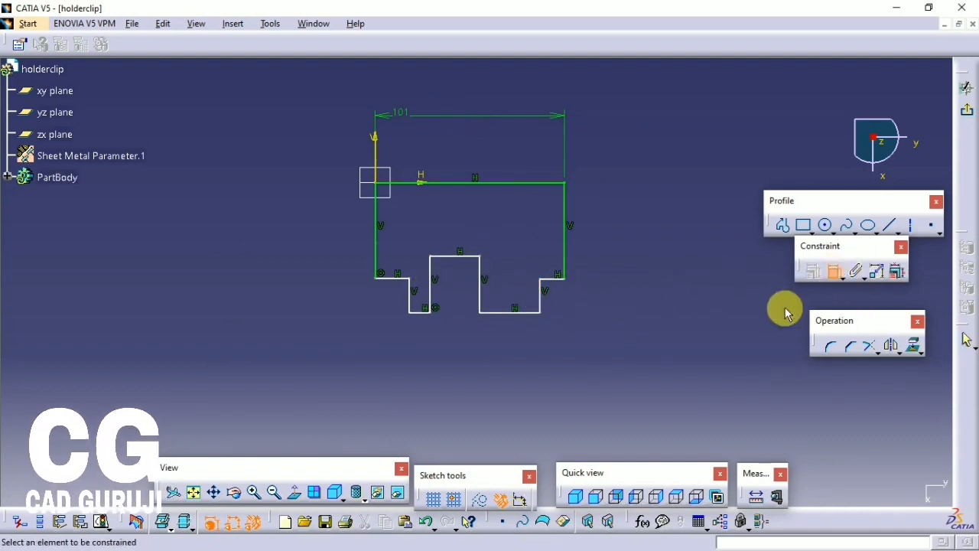
pyautogui.click(410, 183)
pyautogui.click(422, 312)
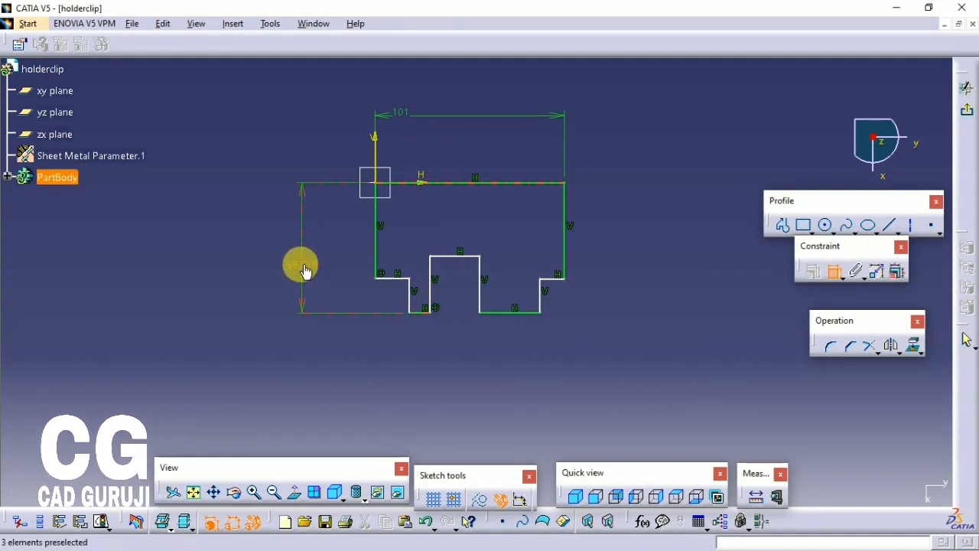
pyautogui.doubleClick(302, 264)
pyautogui.write('44')
pyautogui.press('Return')
# Move the left shoulder edge above the tab's lower edge and shift the notch's upper edge down.
pyautogui.click(832, 273)
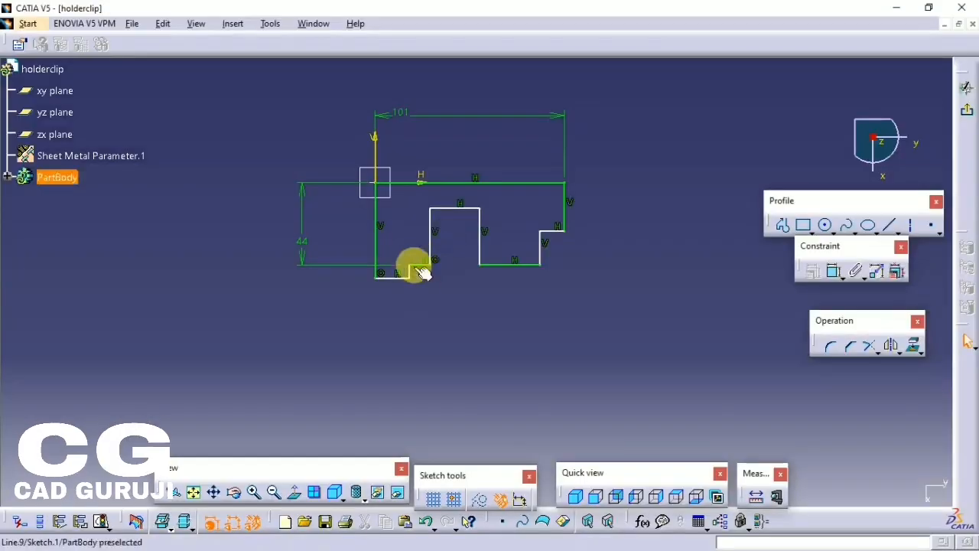
pyautogui.moveTo(399, 281); pyautogui.dragTo(399, 248)
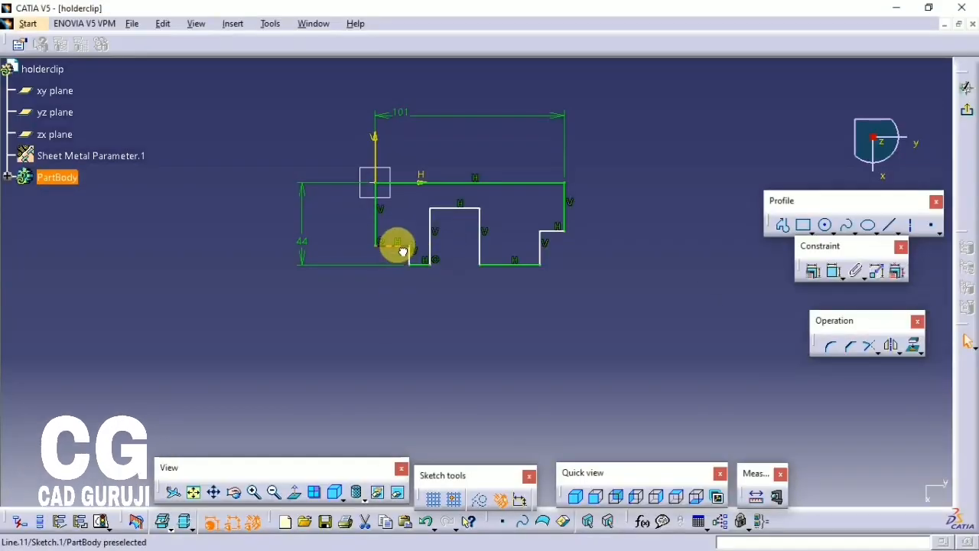
pyautogui.click(616, 432)
# Dimension the wide right tab's lower edge and set its length to 27 mm.
pyautogui.click(834, 270)
pyautogui.click(509, 276)
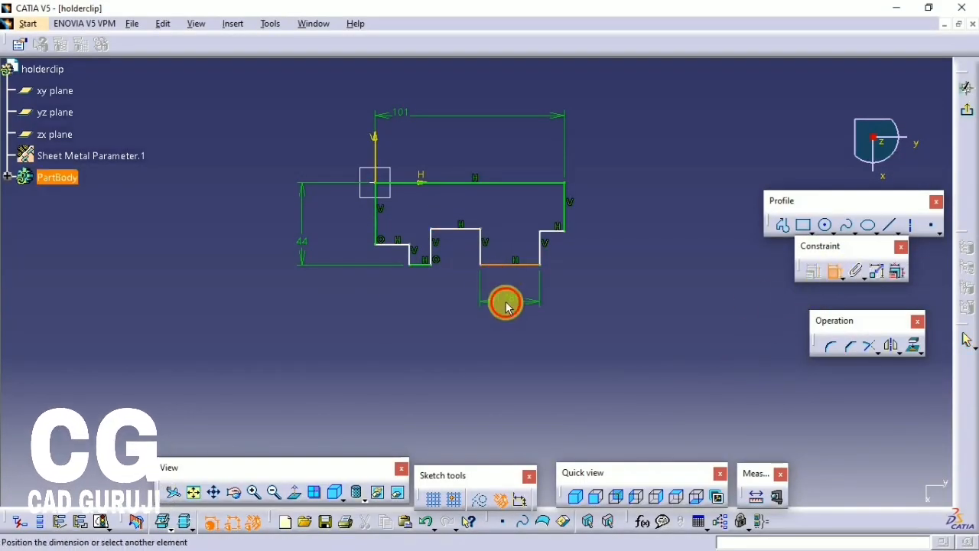
pyautogui.click(506, 296)
pyautogui.doubleClick(505, 298)
pyautogui.write('27')
pyautogui.press('Return')
# Dimension the right shoulder's horizontal edge and set its length to 20 mm.
pyautogui.click(551, 232)
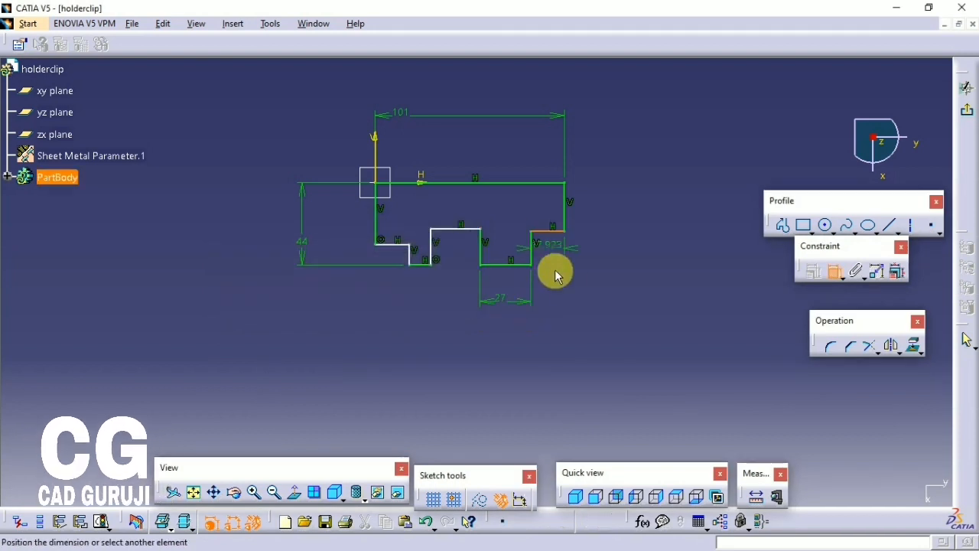
pyautogui.click(586, 274)
pyautogui.doubleClick(584, 277)
pyautogui.write('20')
pyautogui.press('Return')
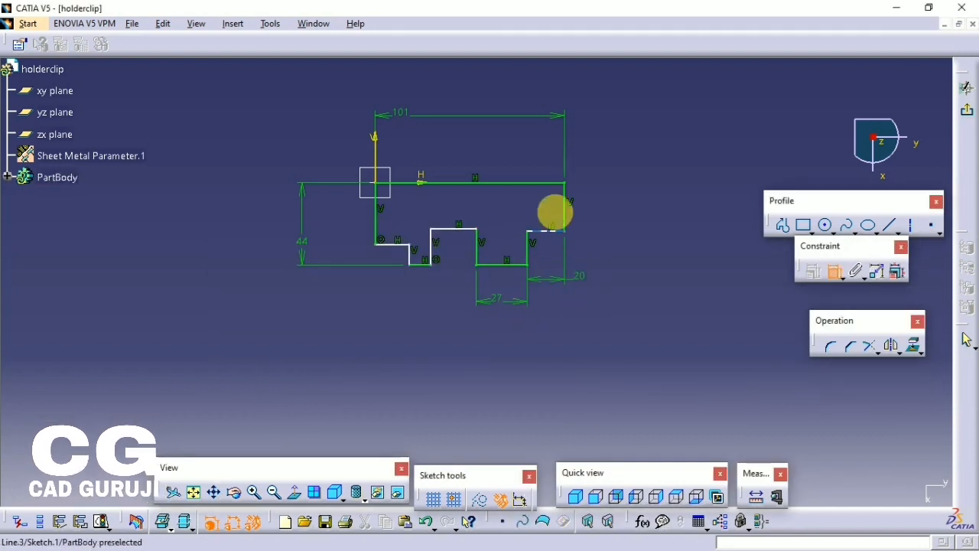
# Dimension the distance from the profile's upper edge to the right shoulder and set it to 32 mm.
pyautogui.click(554, 213)
pyautogui.click(614, 212)
pyautogui.doubleClick(618, 217)
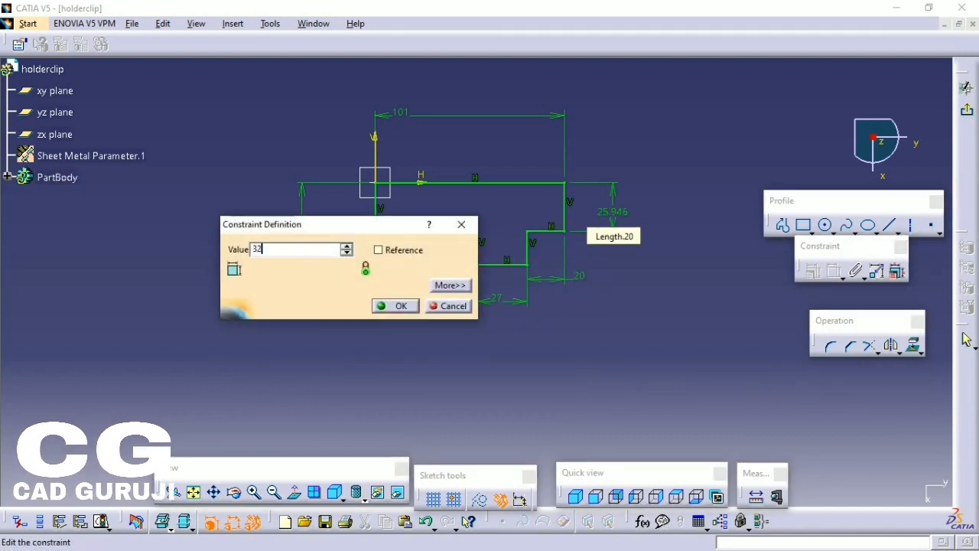
pyautogui.press('Return')
# Dimension the left shoulder's horizontal edge and set its length to 19 mm.
pyautogui.click(396, 255)
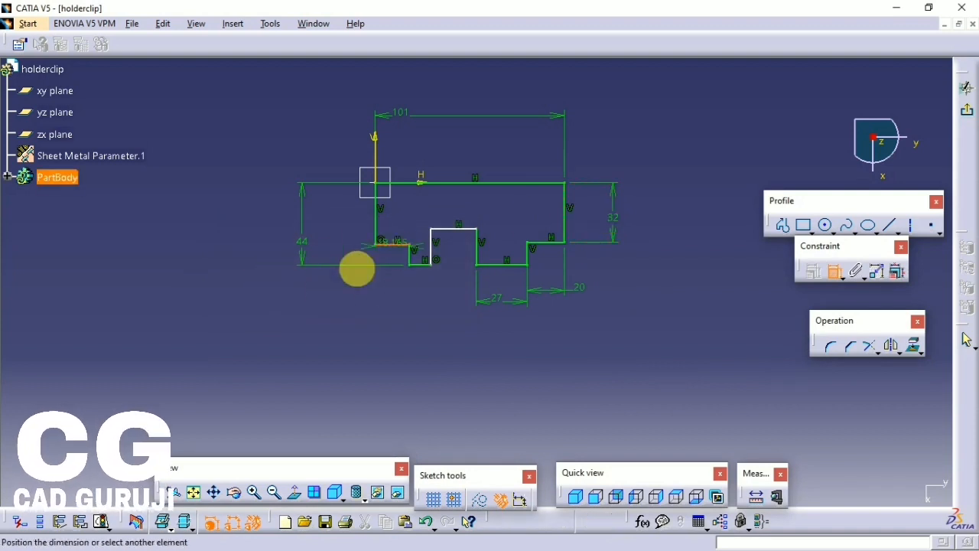
pyautogui.click(317, 283)
pyautogui.doubleClick(318, 287)
pyautogui.write('19')
pyautogui.press('Return')
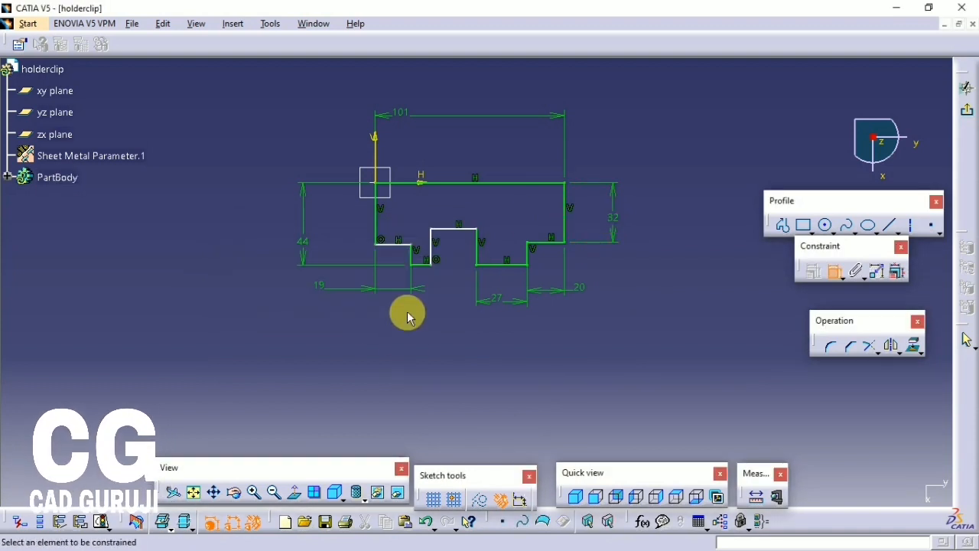
# Dimension the narrow left tab's lower edge and set its length to 8 mm.
pyautogui.click(419, 265)
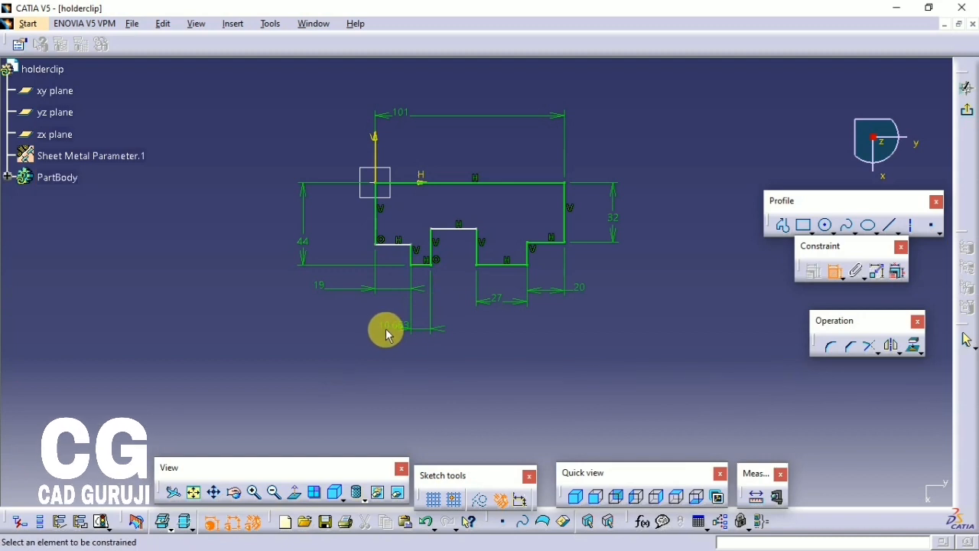
pyautogui.doubleClick(395, 329)
pyautogui.write('8')
pyautogui.press('Return')
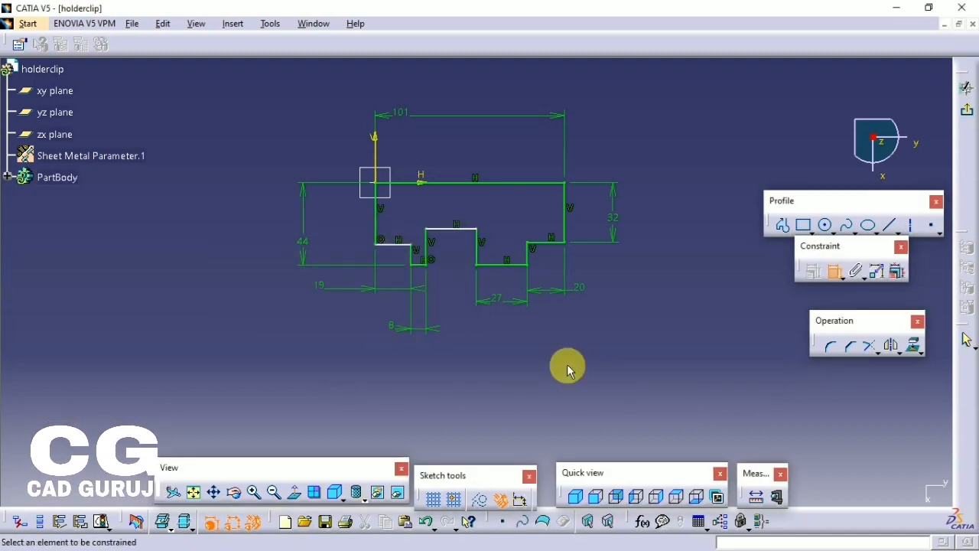
# Make the left shoulder edge coincident with the right shoulder edge.
pyautogui.click(389, 243)
pyautogui.rightClick(476, 205)
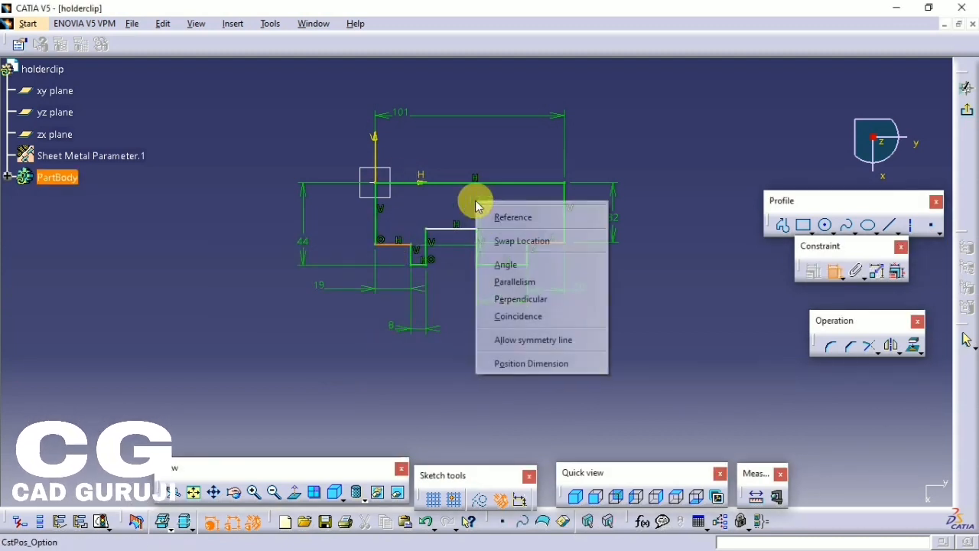
pyautogui.click(497, 316)
# Dimension the distance from the profile's upper edge to the notch's upper edge and set it to 26 mm.
pyautogui.click(451, 228)
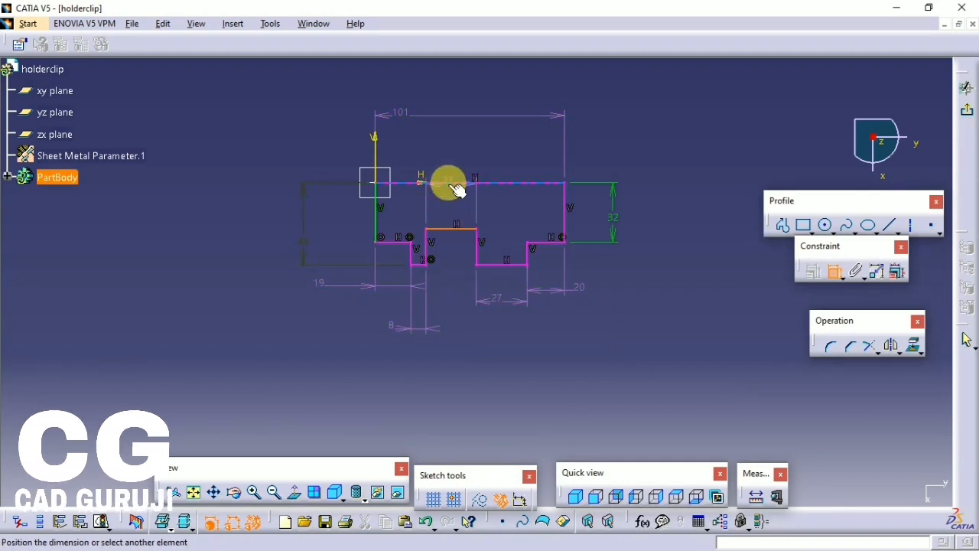
pyautogui.click(452, 184)
pyautogui.doubleClick(466, 196)
pyautogui.write('26')
pyautogui.press('Return')
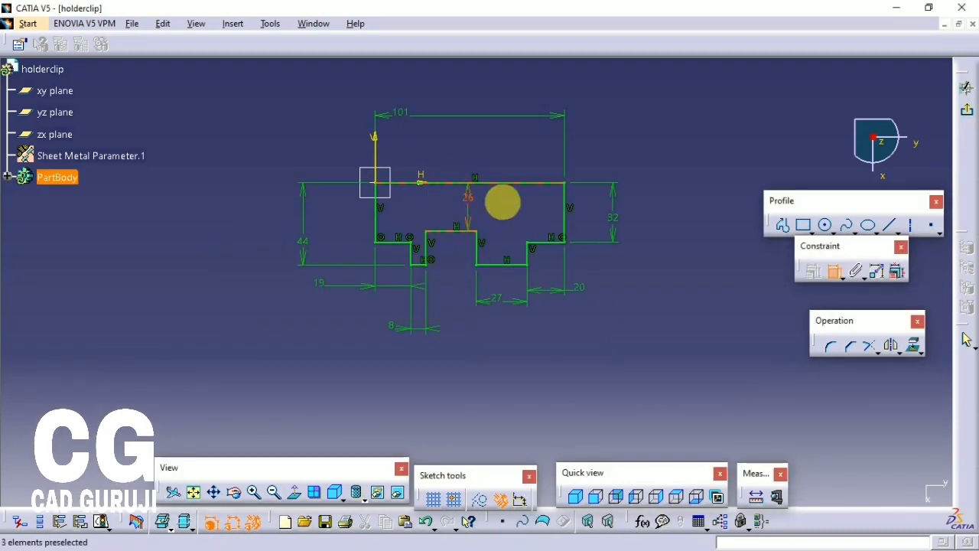
# Exit the sketch and create the base wall from it.
pyautogui.click(966, 110)
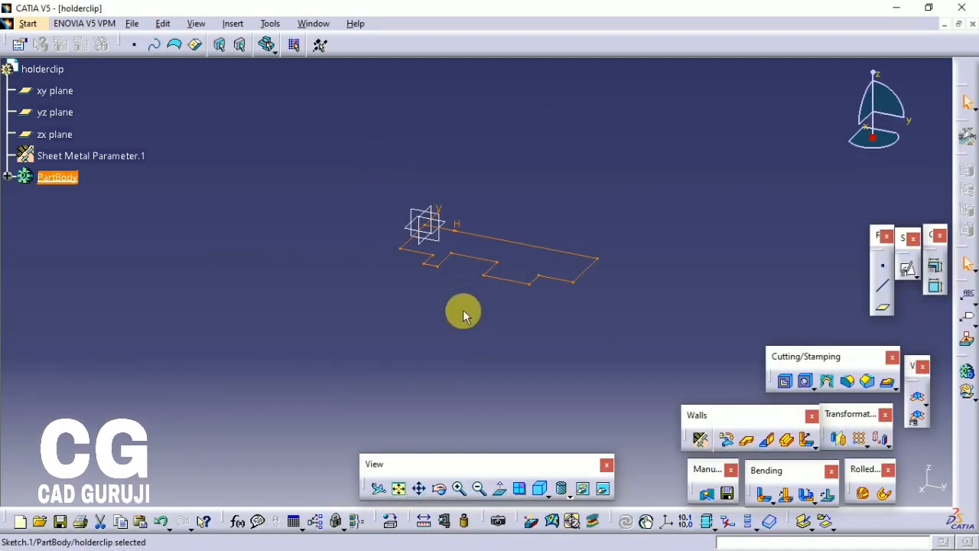
pyautogui.click(702, 437)
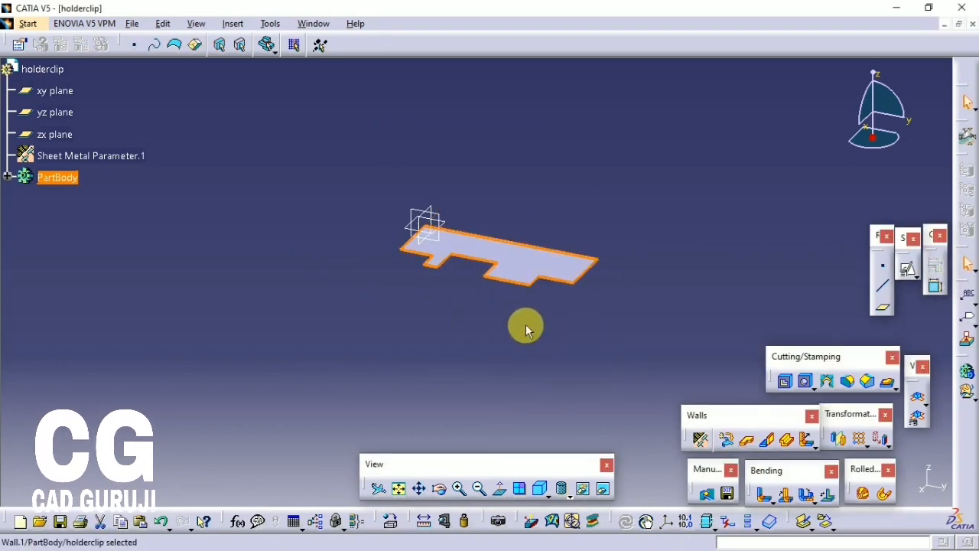
pyautogui.moveTo(524, 326)
pyautogui.mouseDown(button='middle')
pyautogui.moveTo(494, 370)
pyautogui.moveTo(538, 321)
pyautogui.moveTo(532, 311)
pyautogui.mouseUp(button='middle')
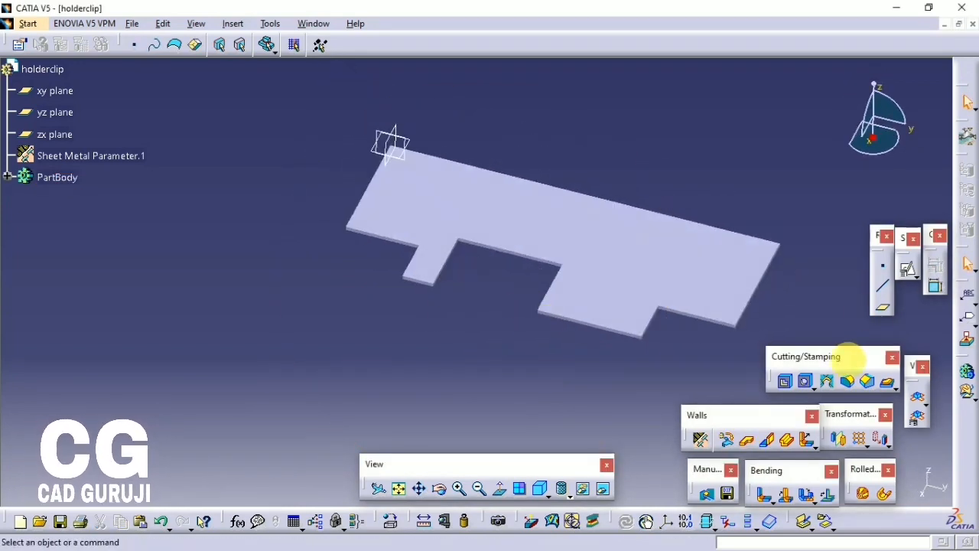
# Add a 44 mm high wall with bend at 90° on the base wall's left short edge, reversed to point downward.
pyautogui.click(768, 445)
pyautogui.moveTo(441, 291); pyautogui.dragTo(263, 213, button='middle')
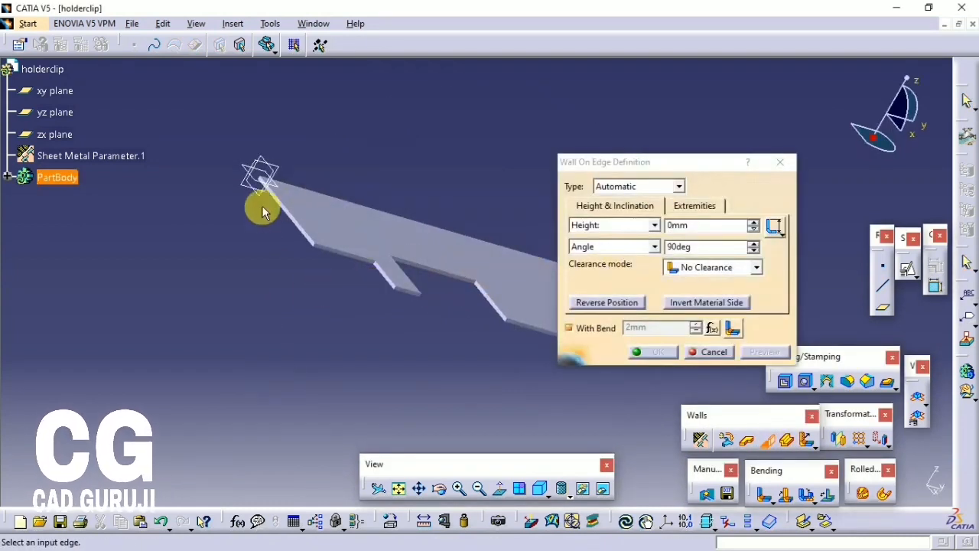
pyautogui.click(309, 231)
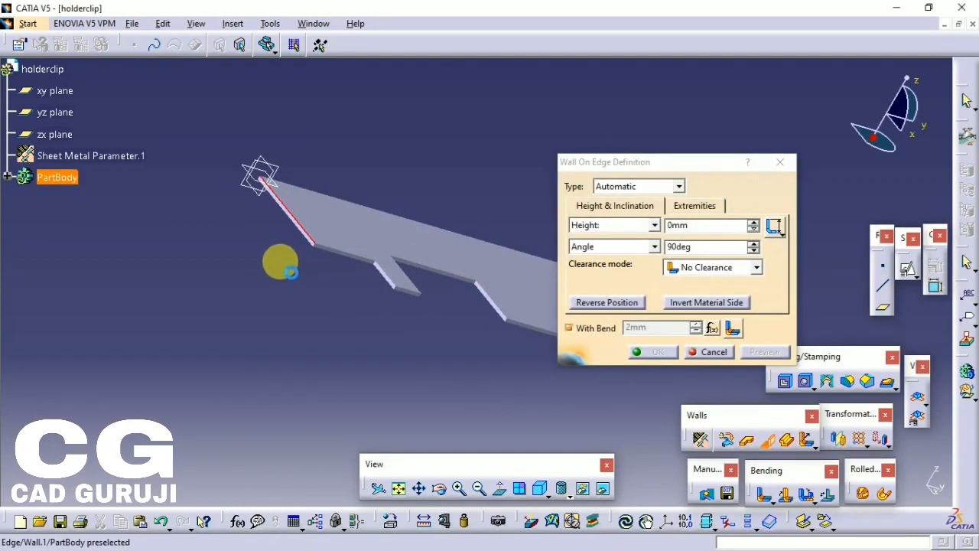
pyautogui.click(629, 304)
pyautogui.moveTo(489, 276); pyautogui.dragTo(489, 230, button='middle')
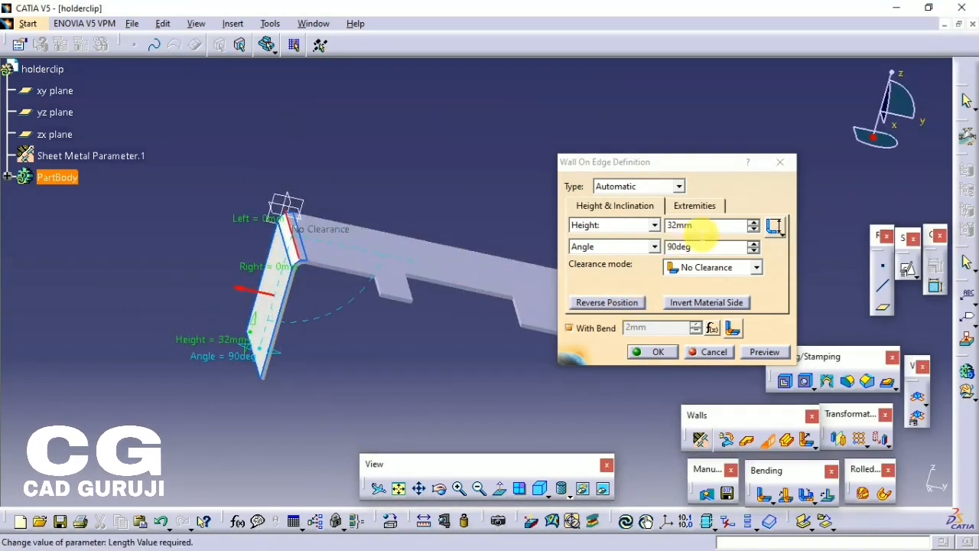
pyautogui.click(425, 396)
pyautogui.moveTo(261, 267); pyautogui.dragTo(533, 65, button='middle')
pyautogui.moveTo(402, 184); pyautogui.dragTo(515, 195, button='middle')
pyautogui.moveTo(483, 280); pyautogui.dragTo(500, 193, button='middle')
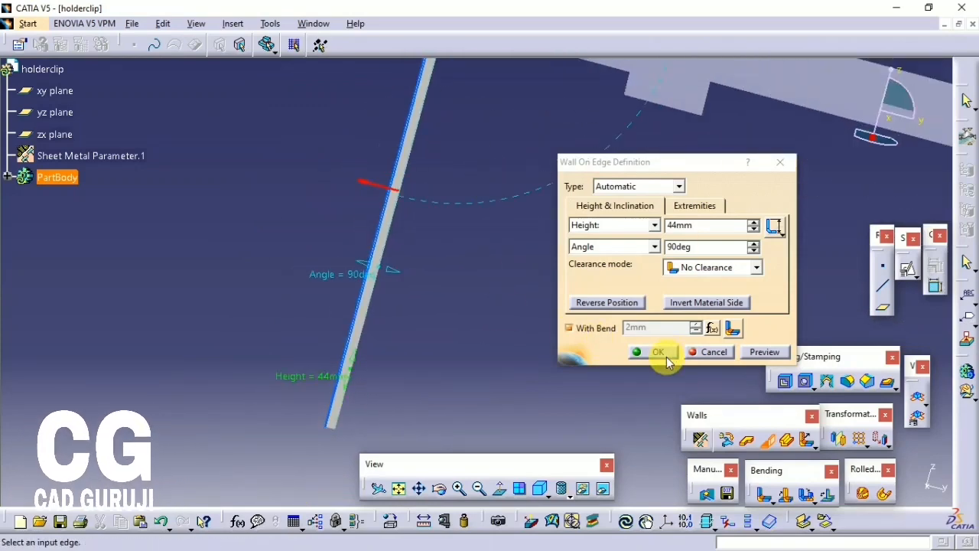
pyautogui.moveTo(567, 171); pyautogui.dragTo(656, 255, button='middle')
# Add a 22 mm wall on edge at the left side wall's lower end, reversed to point outward as a foot.
pyautogui.click(766, 440)
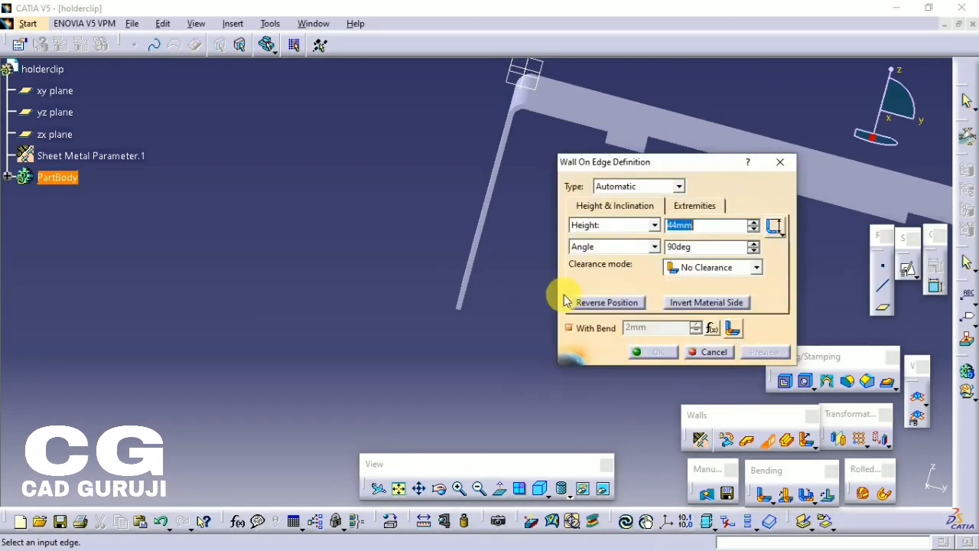
pyautogui.moveTo(566, 294); pyautogui.dragTo(503, 347, button='middle')
pyautogui.click(476, 353)
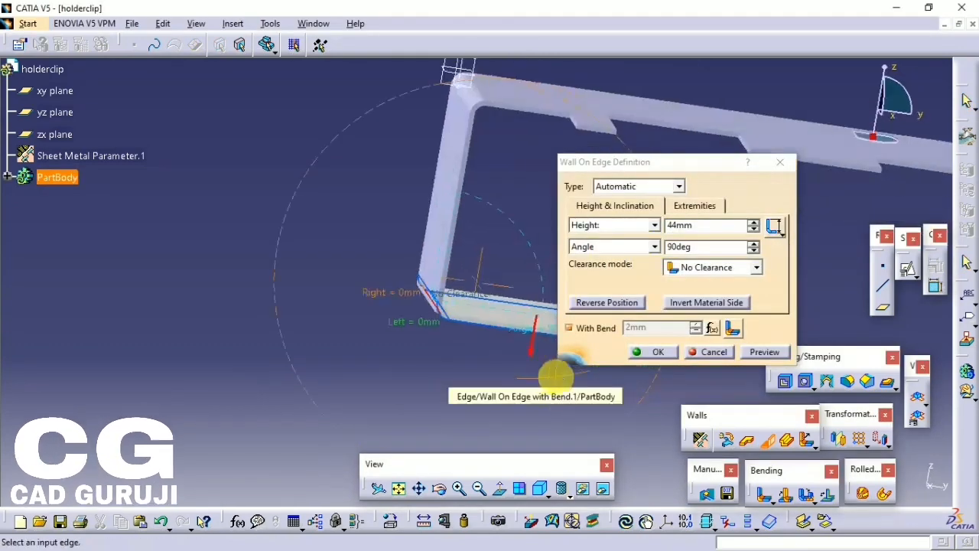
pyautogui.click(604, 302)
pyautogui.doubleClick(702, 228)
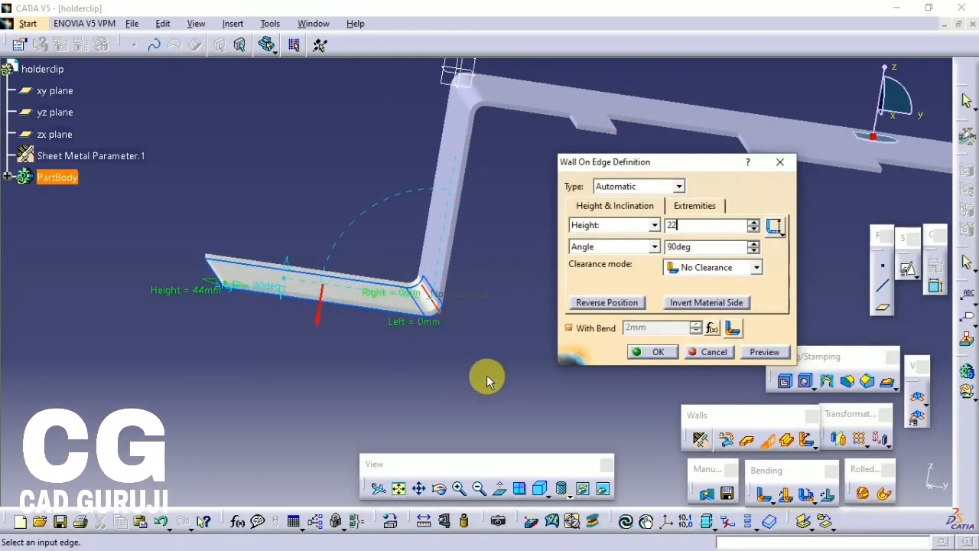
pyautogui.write('22')
pyautogui.click(664, 354)
# Add a 19 mm high wall on edge at the narrow tab's end, bent downward at 90°.
pyautogui.moveTo(618, 321); pyautogui.dragTo(397, 157, button='middle')
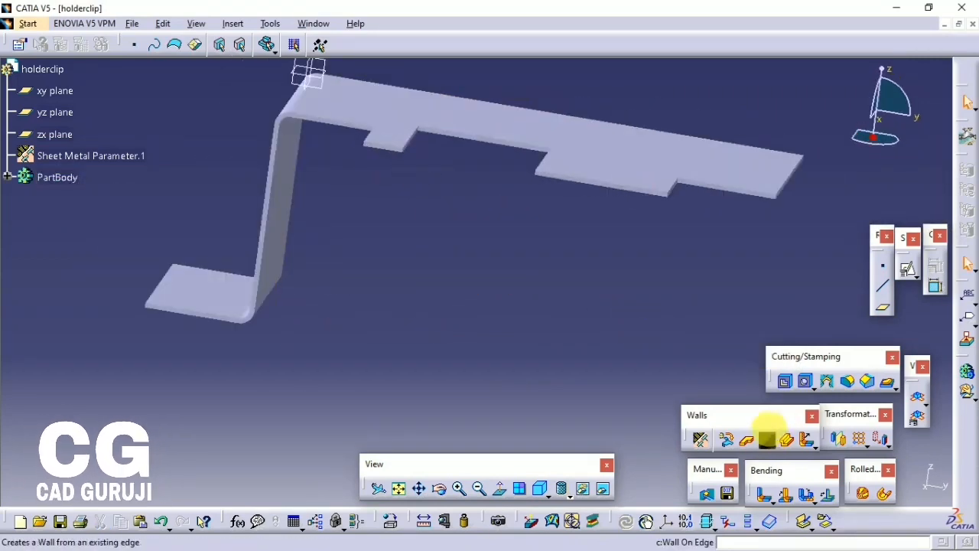
pyautogui.click(767, 433)
pyautogui.click(384, 145)
pyautogui.moveTo(459, 240); pyautogui.dragTo(508, 312, button='middle')
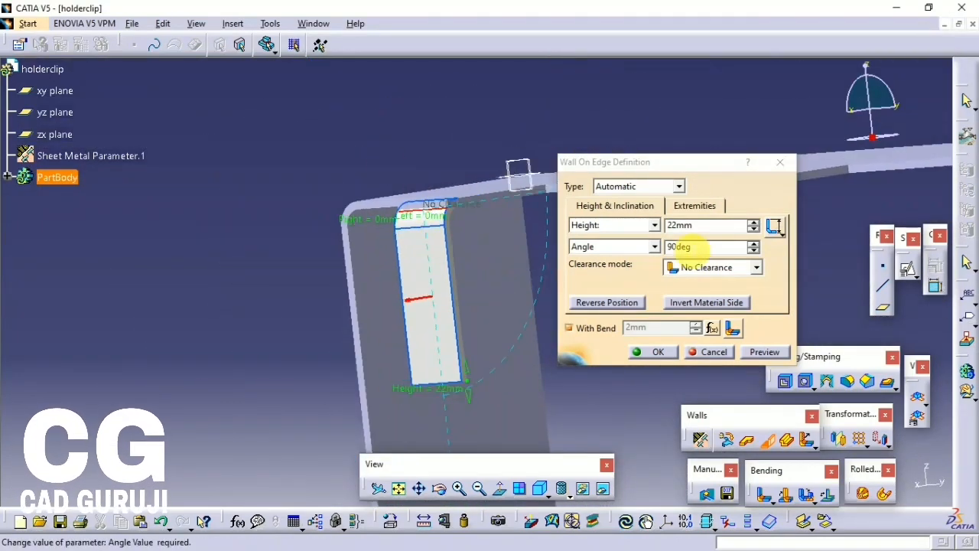
pyautogui.click(707, 227)
pyautogui.write('19')
pyautogui.press('Return')
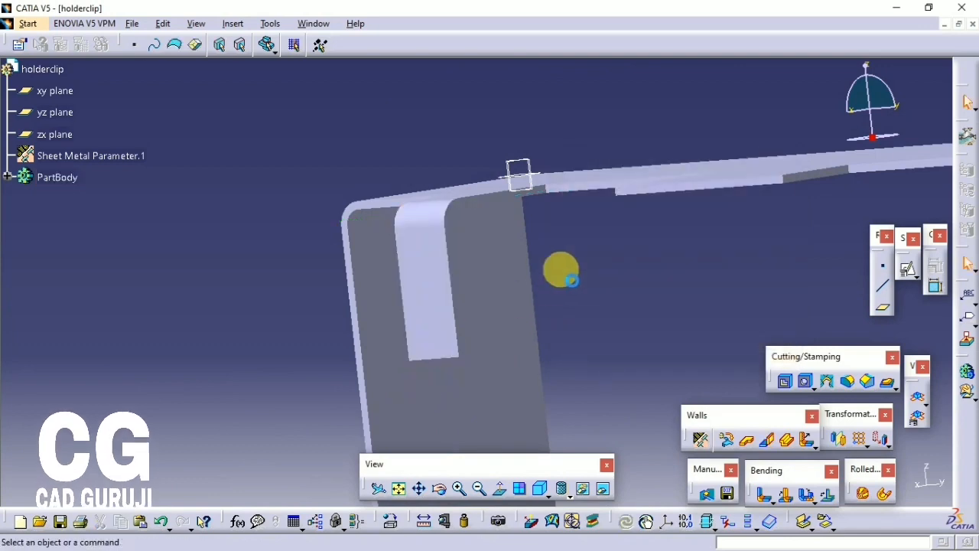
# Add a 44 mm high wall on the base wall's right short edge, reversed to point downward.
pyautogui.moveTo(559, 271); pyautogui.dragTo(550, 229, button='middle')
pyautogui.click(767, 439)
pyautogui.click(579, 135)
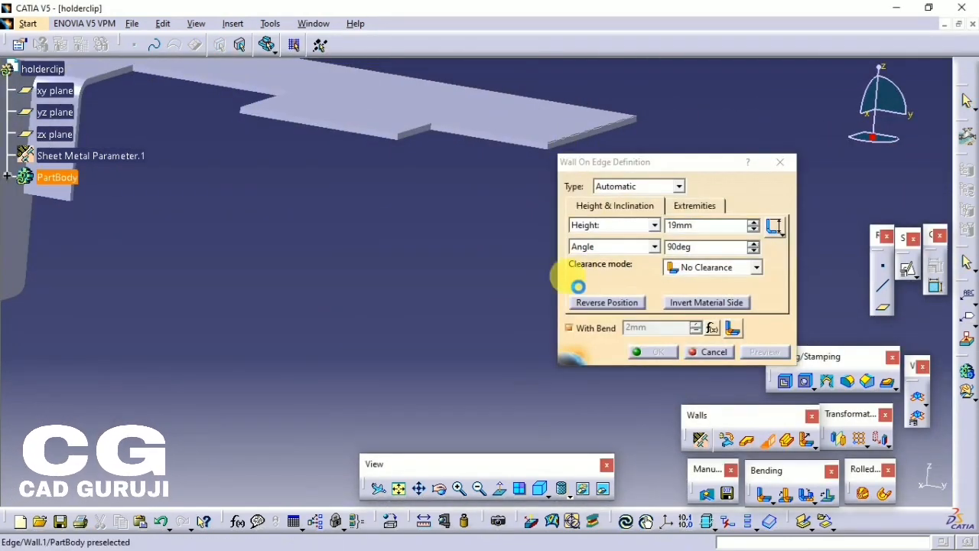
pyautogui.click(628, 303)
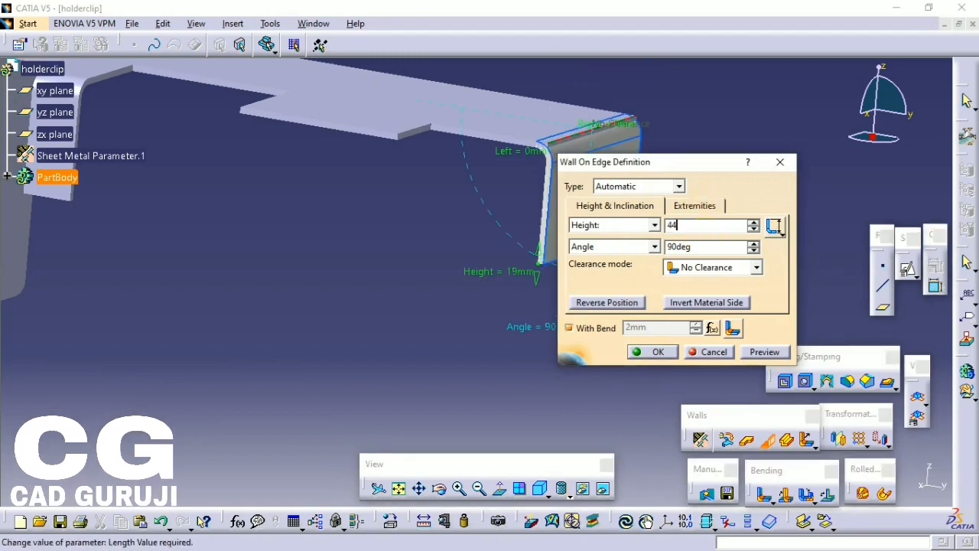
pyautogui.click(648, 353)
# Add a 22 mm wall on edge at the right side wall's lower end, reversed to point outward as a foot.
pyautogui.moveTo(499, 451); pyautogui.dragTo(400, 272, button='middle')
pyautogui.click(377, 184)
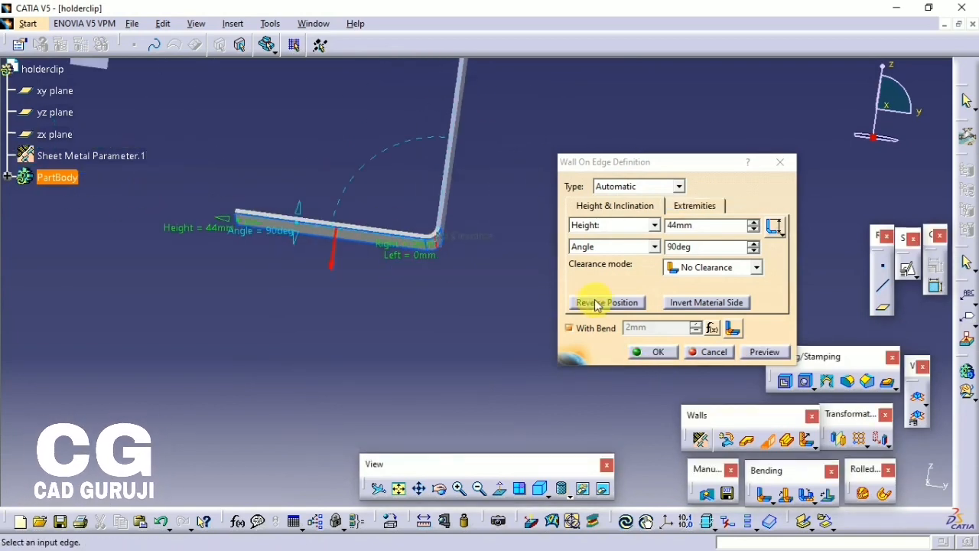
pyautogui.click(595, 303)
pyautogui.moveTo(459, 262); pyautogui.dragTo(451, 285, button='middle')
pyautogui.doubleClick(707, 225)
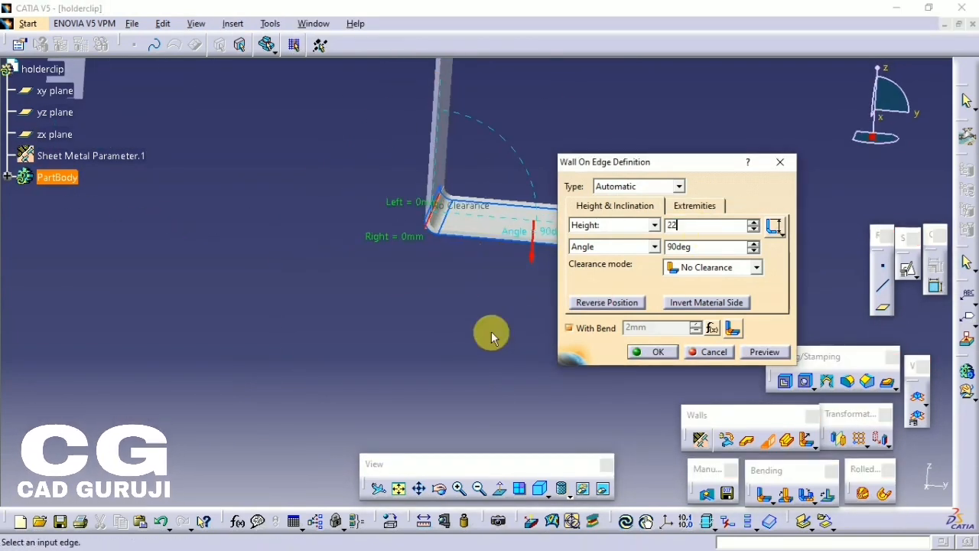
pyautogui.write('22')
pyautogui.click(656, 351)
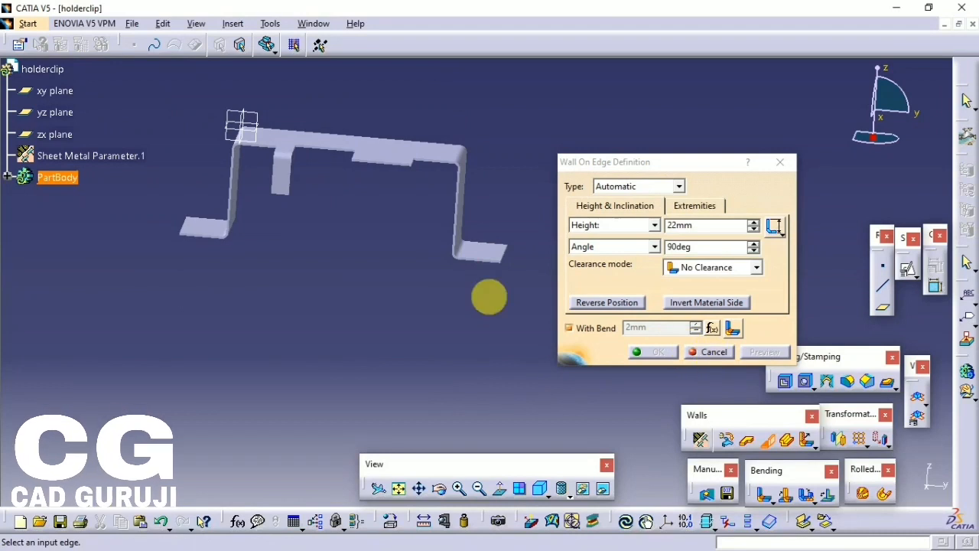
# Start a sketch on the wide tab's end face and show the model in shading with edges.
pyautogui.moveTo(367, 262); pyautogui.dragTo(546, 233, button='middle')
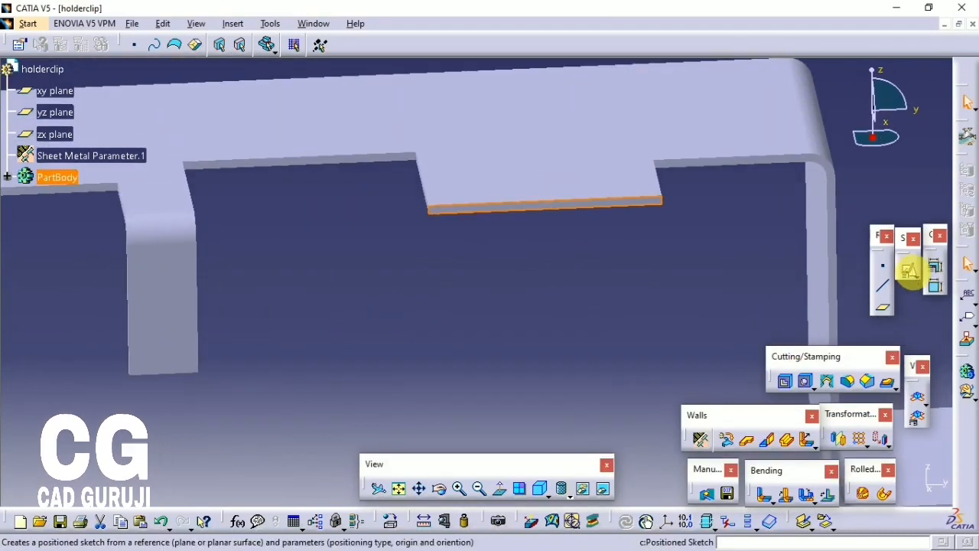
pyautogui.click(936, 287)
pyautogui.click(690, 275)
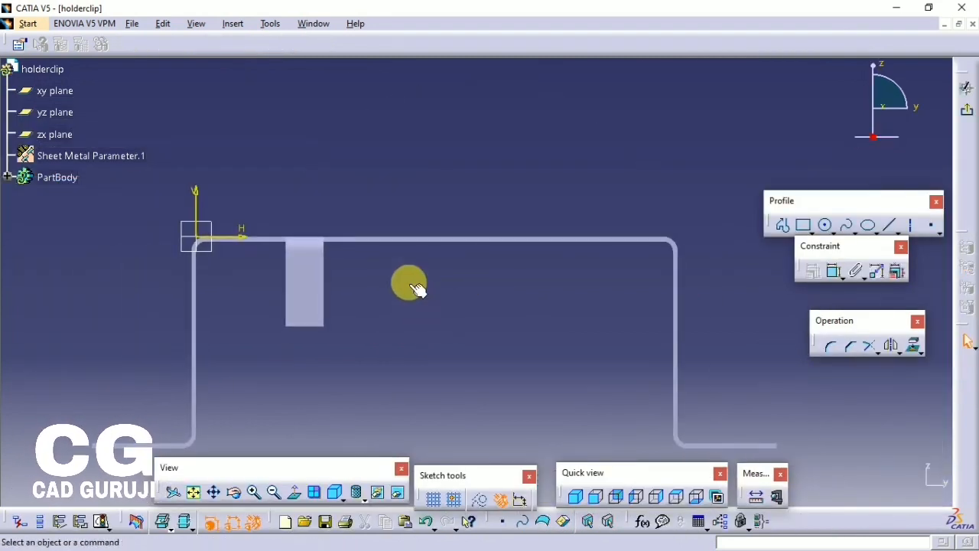
pyautogui.click(364, 502)
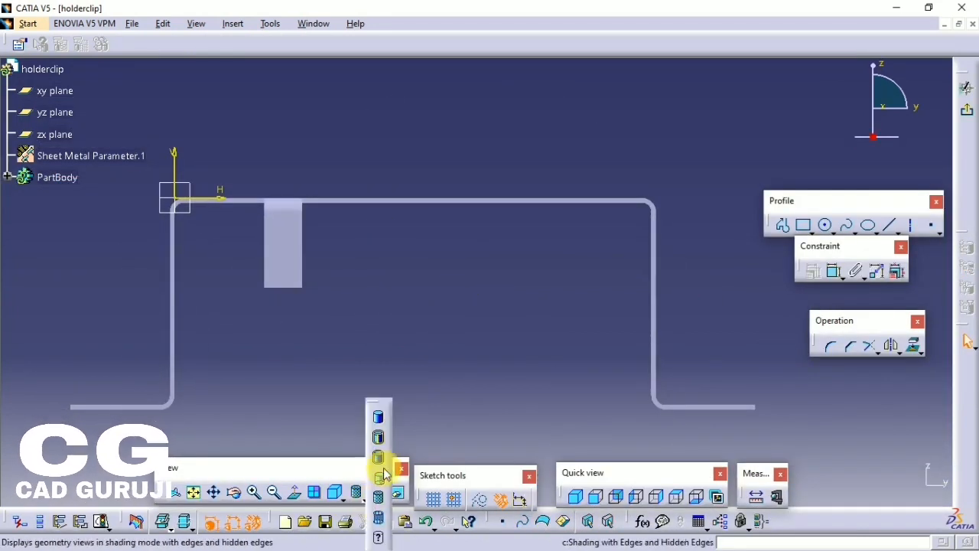
pyautogui.click(379, 437)
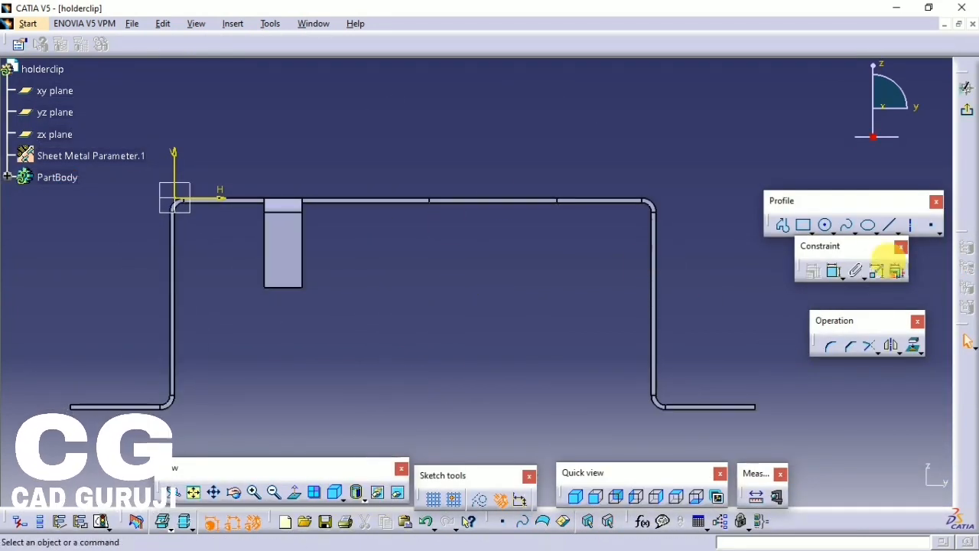
# Sketch a stepped open profile down from the wide tab, with a vertical leg and a side hook, and stretch the hook outward.
pyautogui.click(781, 225)
pyautogui.click(557, 201)
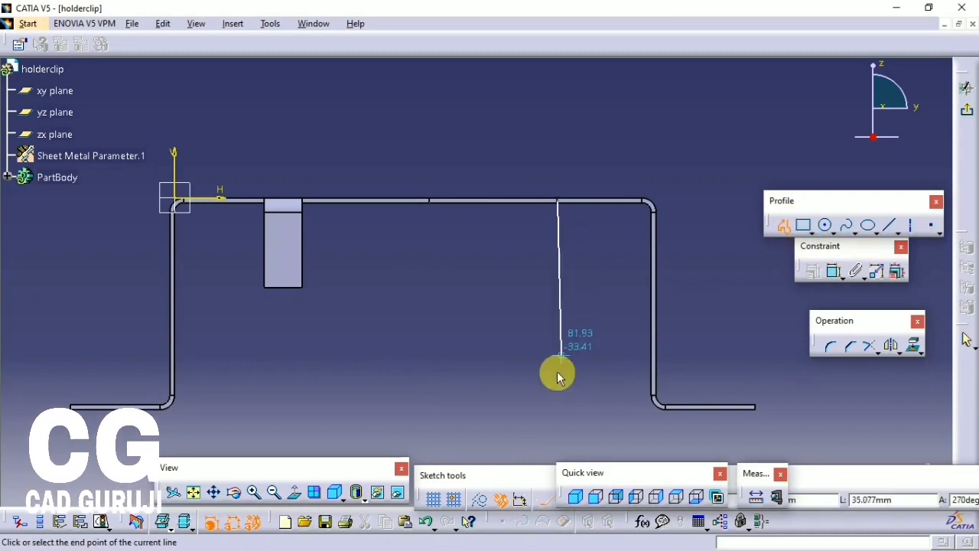
pyautogui.click(558, 391)
pyautogui.click(502, 385)
pyautogui.hotkey('alt', 'Tab')
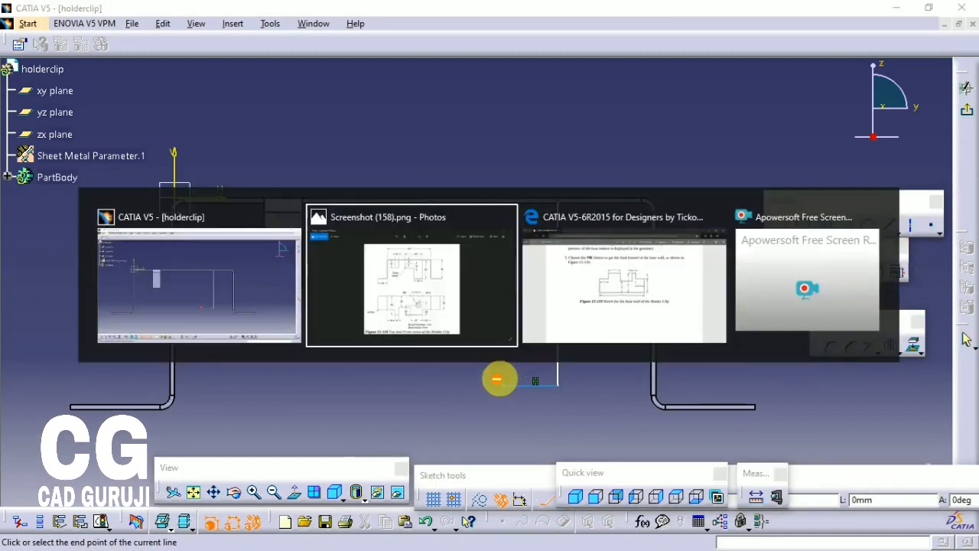
pyautogui.hotkey('alt', 'Tab')
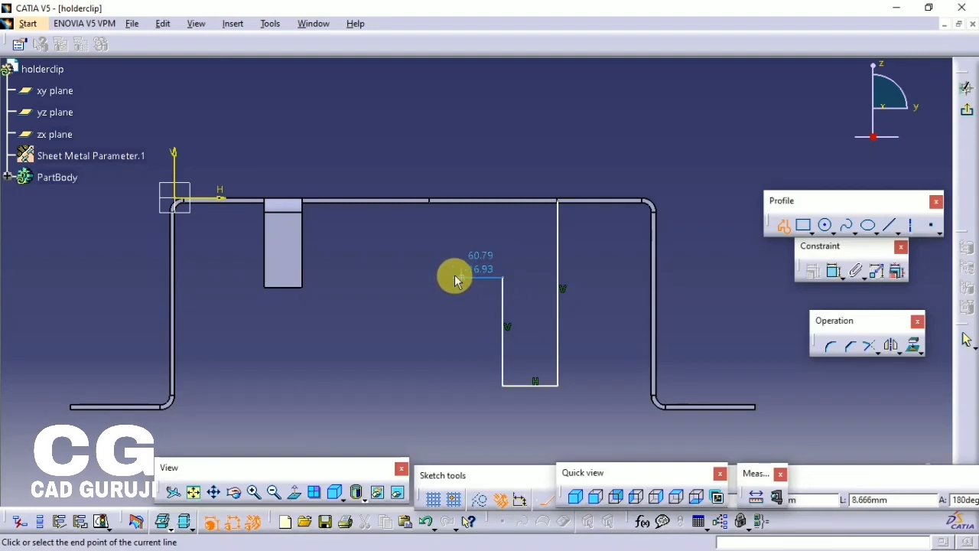
pyautogui.click(439, 277)
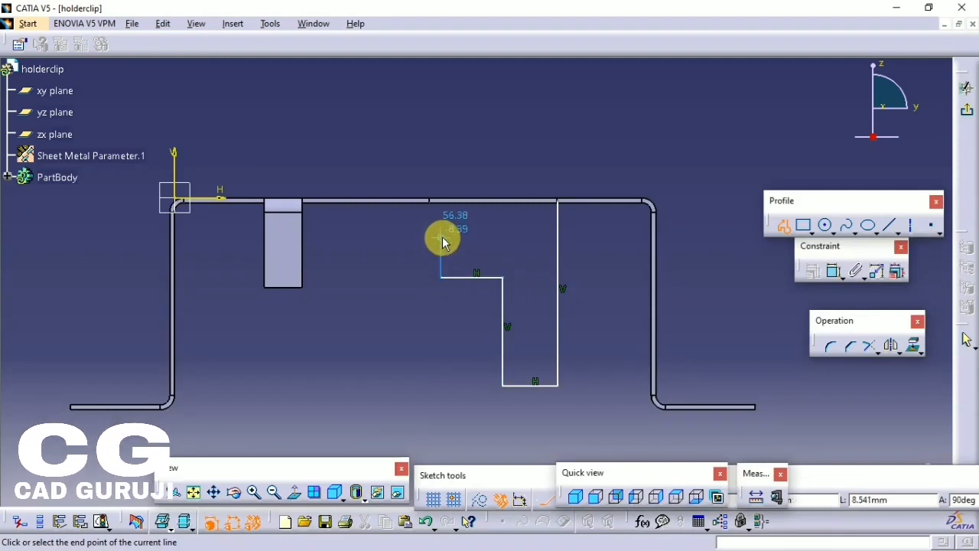
pyautogui.click(440, 237)
pyautogui.hotkey('alt', 'Tab')
pyautogui.hotkey('alt', 'Tab')
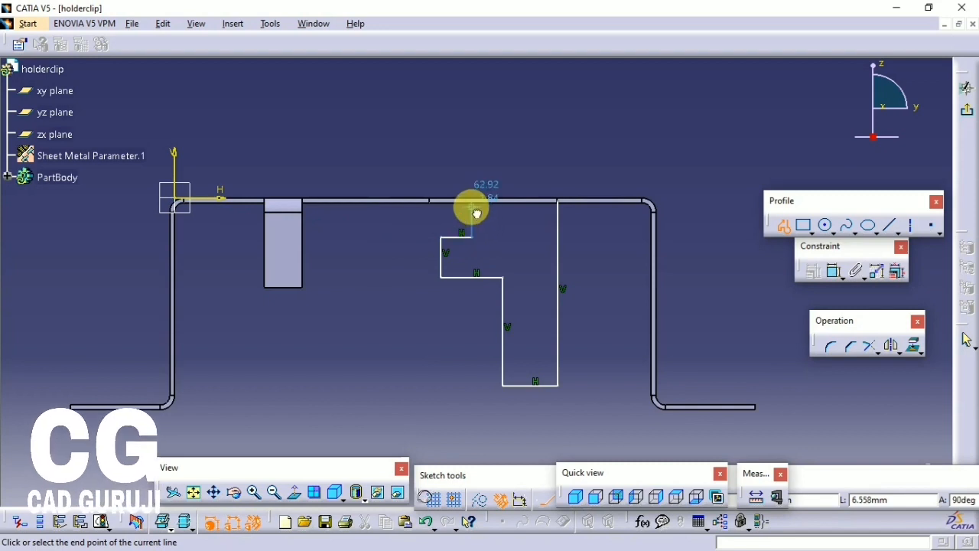
pyautogui.click(471, 207)
pyautogui.click(831, 272)
pyautogui.moveTo(444, 255); pyautogui.dragTo(376, 257)
# Make the profile's two upper endpoints coincident with the matching corners of the wide tab's edge.
pyautogui.click(836, 277)
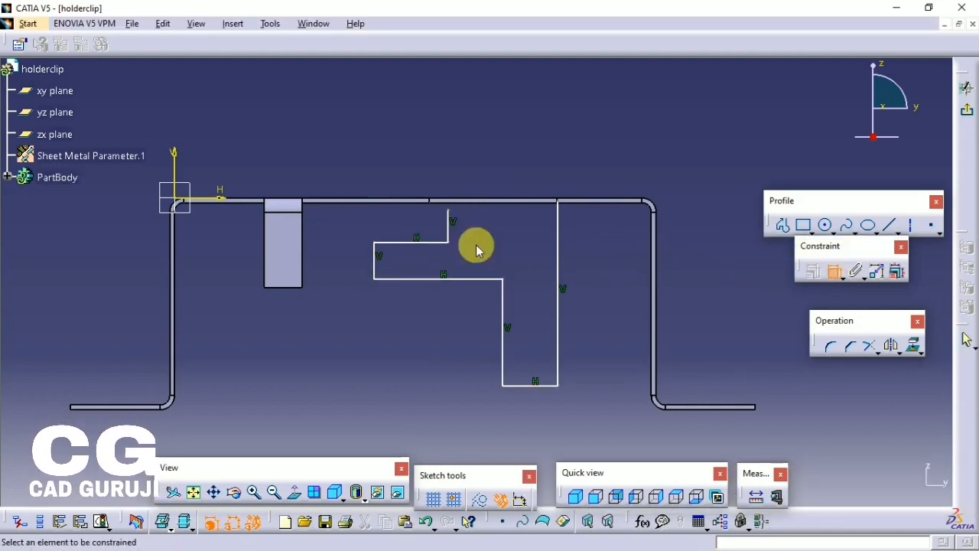
pyautogui.keyDown('ctrl'); pyautogui.moveTo(476, 251); pyautogui.dragTo(552, 222, button='middle'); pyautogui.keyUp('ctrl')
pyautogui.click(538, 291)
pyautogui.rightClick(480, 186)
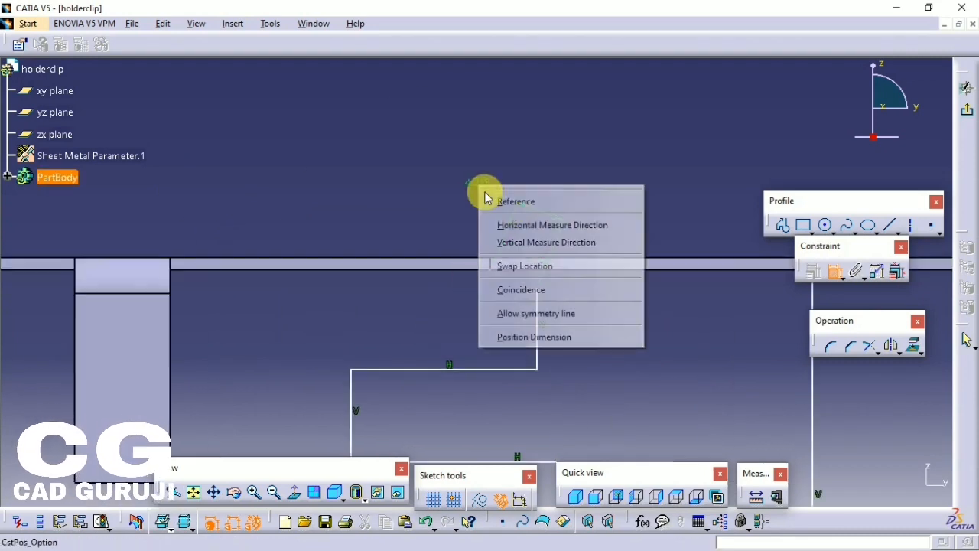
pyautogui.click(550, 291)
pyautogui.moveTo(539, 278); pyautogui.dragTo(515, 255, button='middle')
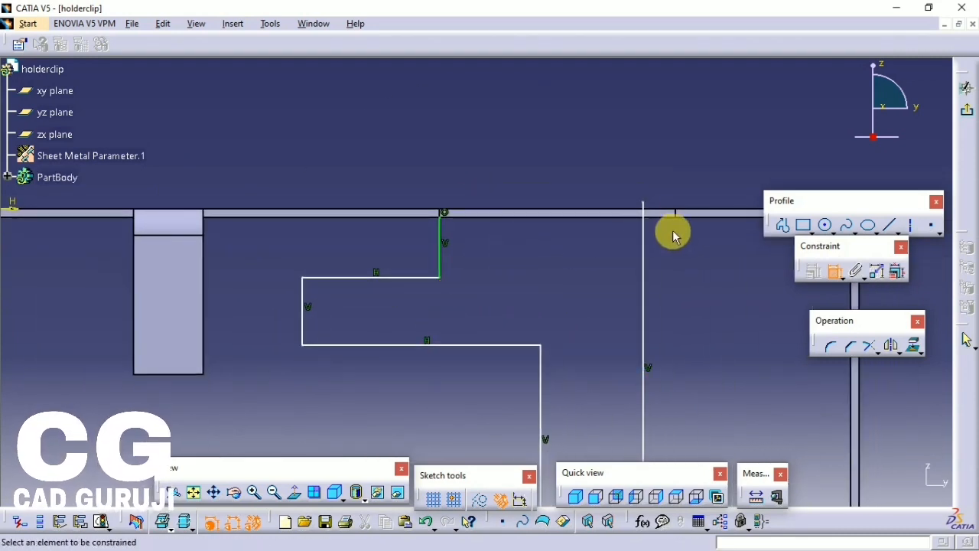
pyautogui.click(641, 203)
pyautogui.rightClick(640, 201)
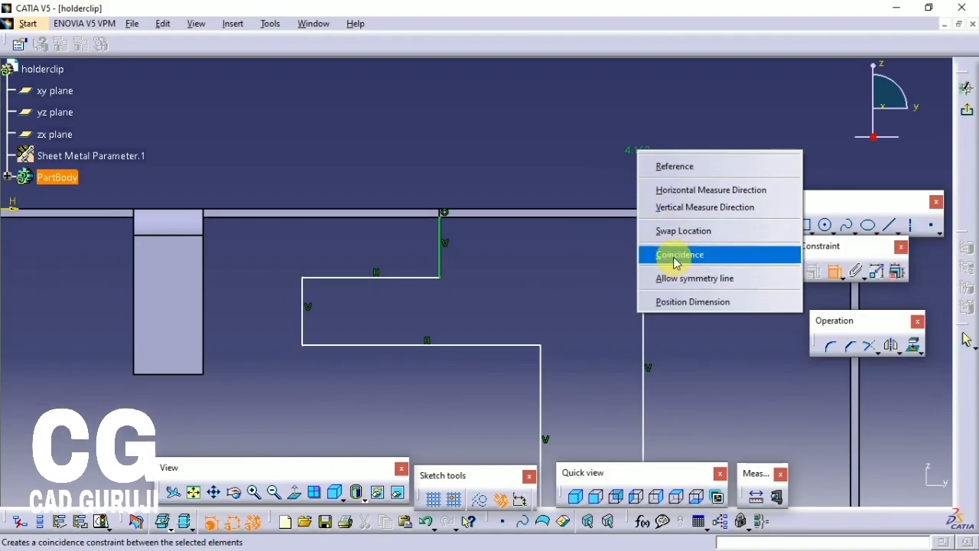
pyautogui.click(673, 255)
# Dimension the profile's long outer vertical line and set its length to 43 mm.
pyautogui.moveTo(587, 263); pyautogui.dragTo(540, 227, button='middle')
pyautogui.hotkey('alt', 'Tab')
pyautogui.hotkey('alt', 'Tab')
pyautogui.moveTo(560, 272); pyautogui.dragTo(487, 231, button='middle')
pyautogui.keyDown('ctrl'); pyautogui.moveTo(497, 148); pyautogui.dragTo(536, 246, button='middle'); pyautogui.keyUp('ctrl')
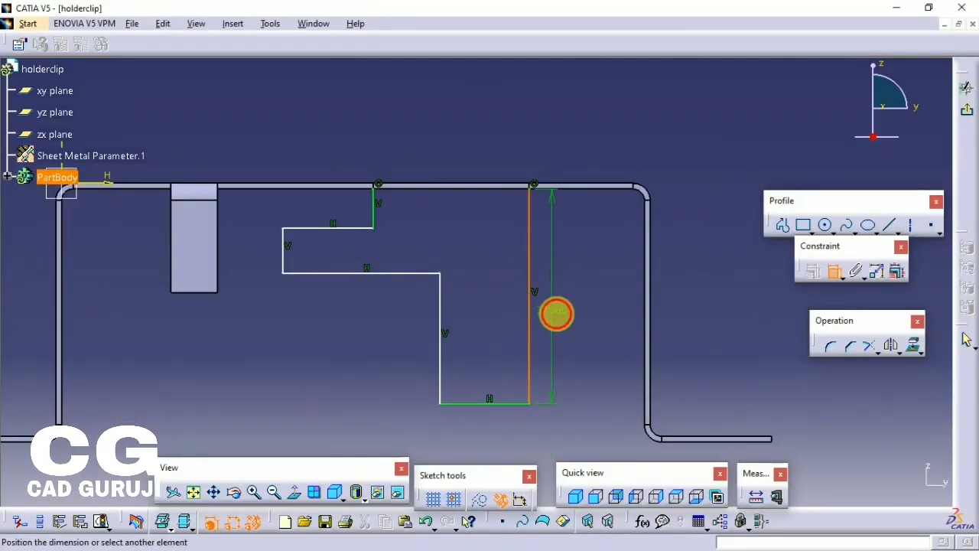
pyautogui.doubleClick(555, 309)
pyautogui.write('43')
pyautogui.press('Return')
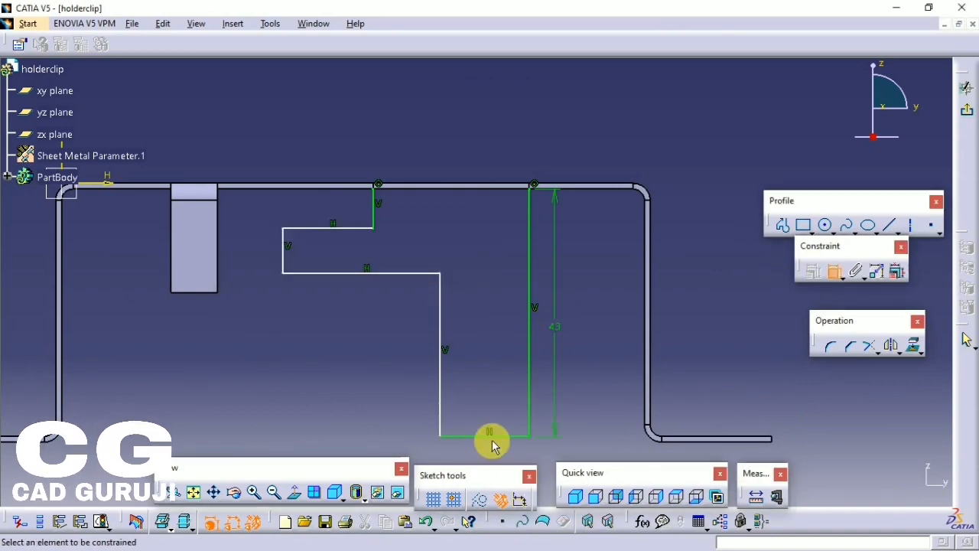
# Dimension the horizontal line closing the leg's lower end and set its width to 19 mm.
pyautogui.moveTo(511, 319); pyautogui.dragTo(474, 314, button='middle')
pyautogui.click(459, 338)
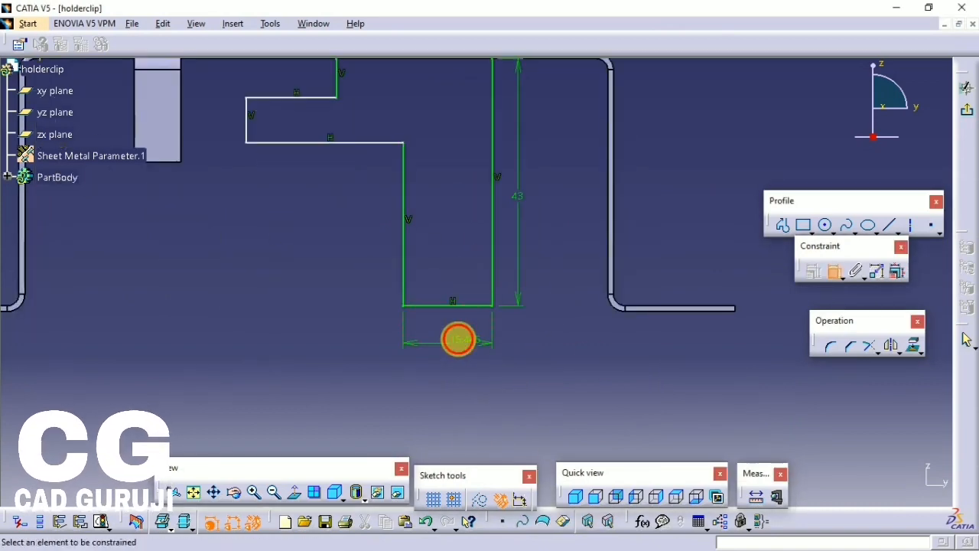
pyautogui.doubleClick(459, 338)
pyautogui.write('19')
pyautogui.press('Return')
pyautogui.moveTo(388, 226); pyautogui.dragTo(555, 346, button='middle')
# Dimension the short vertical line above the hook and set it to 9 mm, as in the reference drawing.
pyautogui.hotkey('alt', 'Tab')
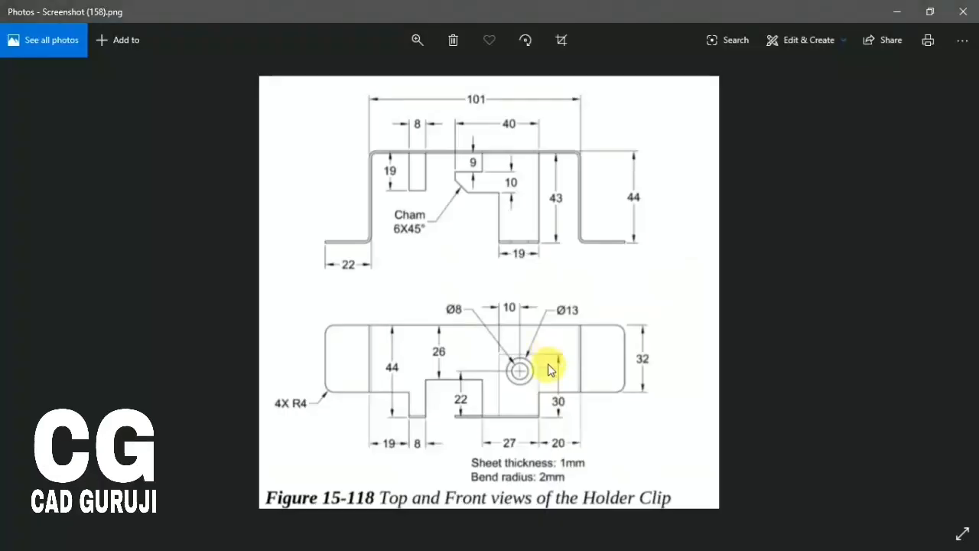
pyautogui.hotkey('alt', 'Tab')
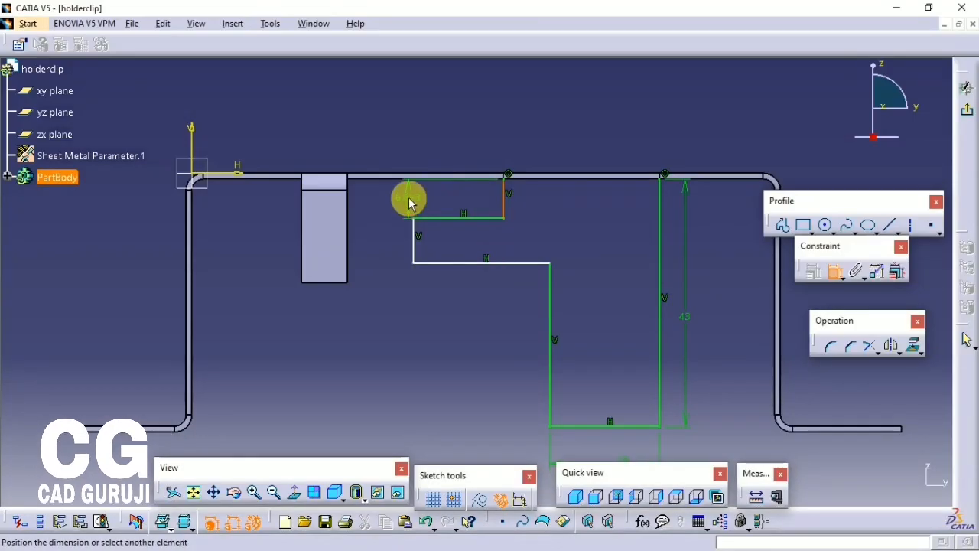
pyautogui.doubleClick(408, 197)
pyautogui.write('9mm')
pyautogui.press('Return')
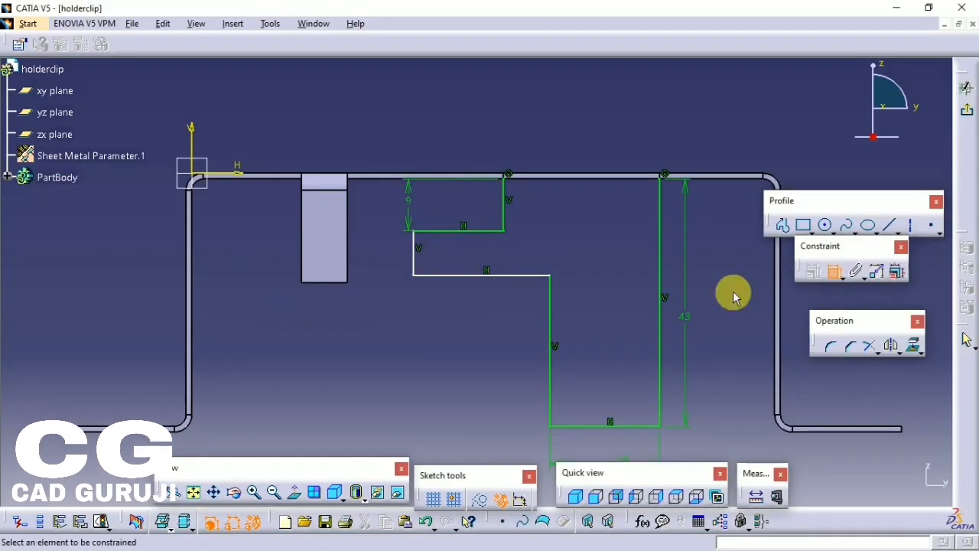
# Chamfer the hook's outer lower corner and dimension the chamfer's angle at 45°.
pyautogui.click(850, 346)
pyautogui.click(414, 274)
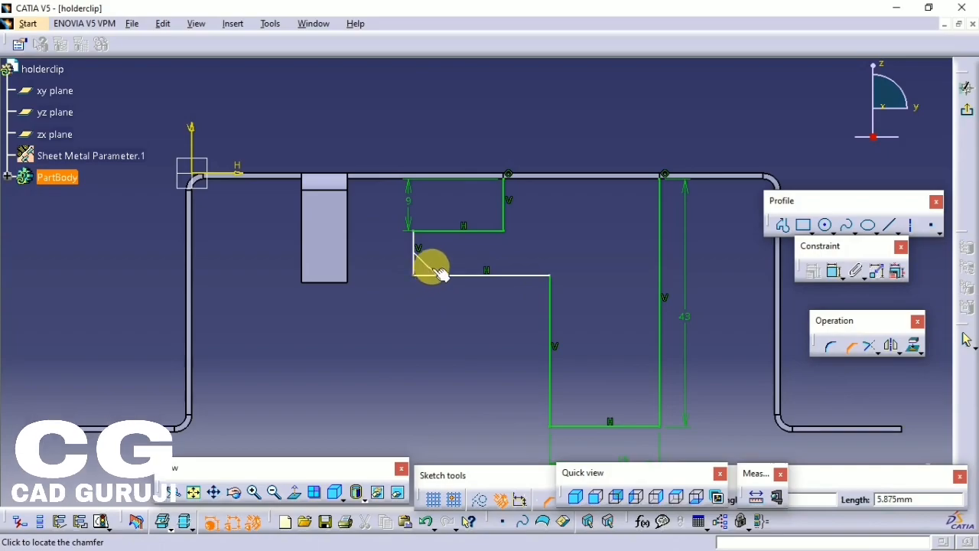
pyautogui.click(441, 273)
pyautogui.hotkey('alt', 'Tab')
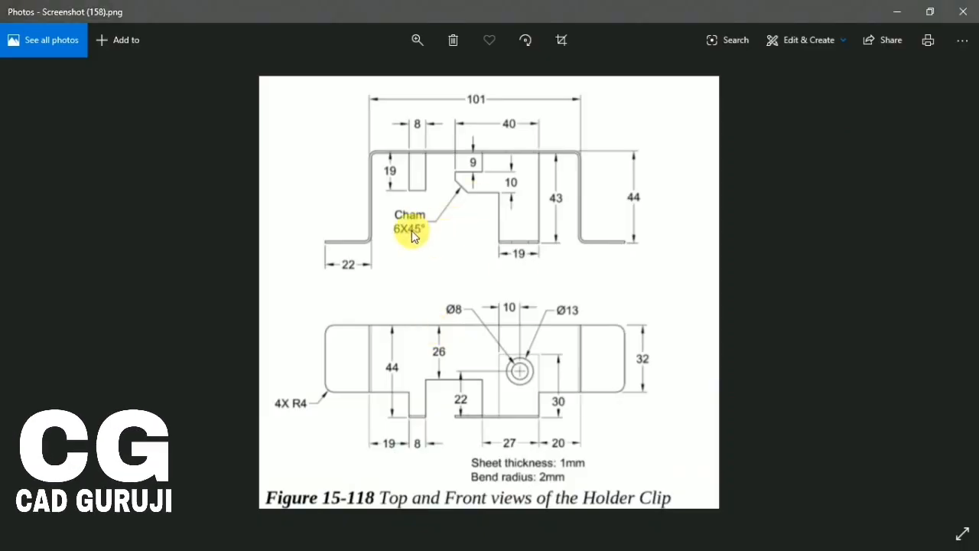
pyautogui.hotkey('alt', 'Tab')
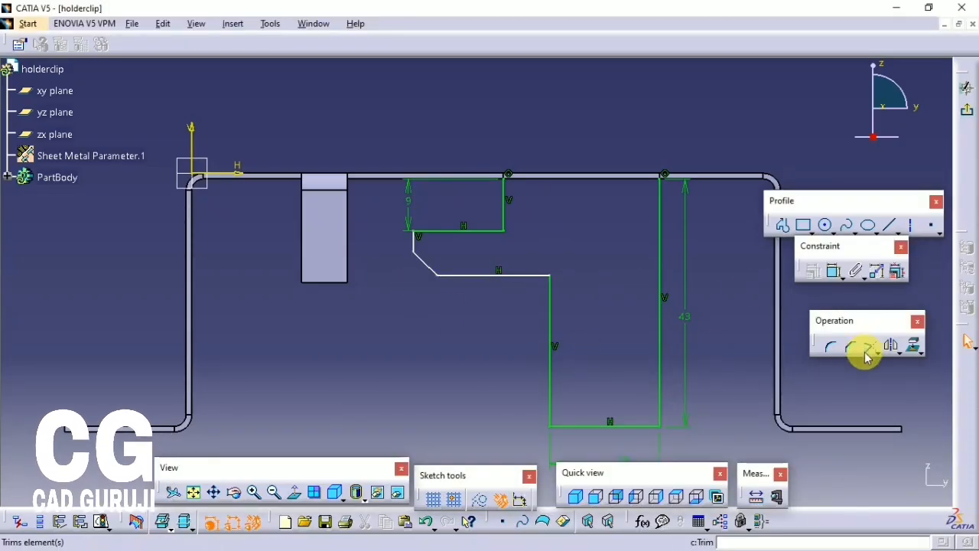
pyautogui.click(433, 273)
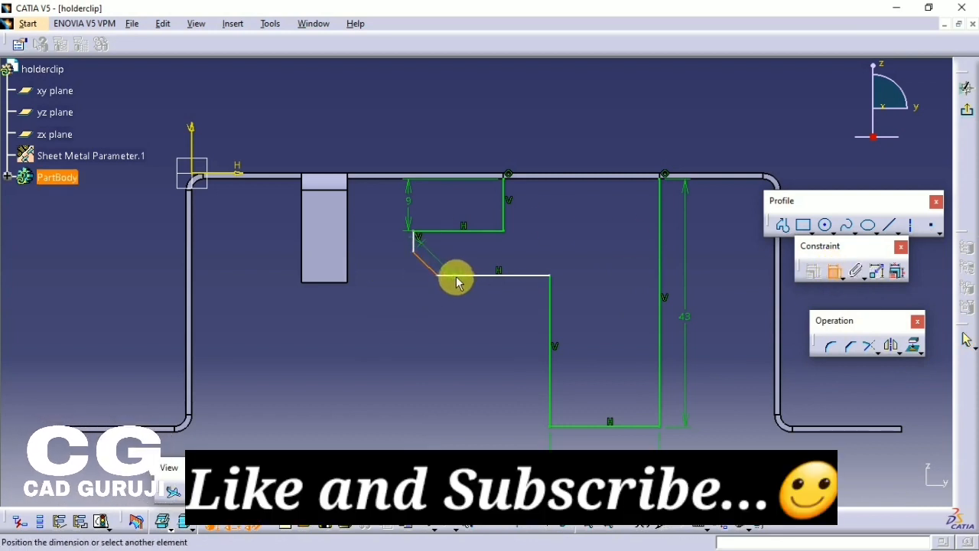
pyautogui.click(388, 264)
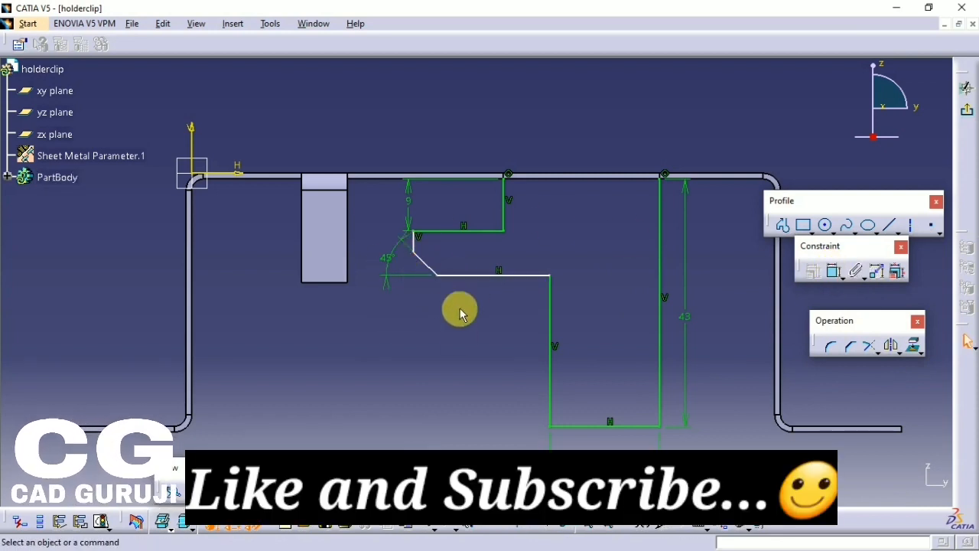
# Draw vertical and horizontal construction lines from the chamfer's ends toward the hook's original sharp corner.
pyautogui.click(913, 230)
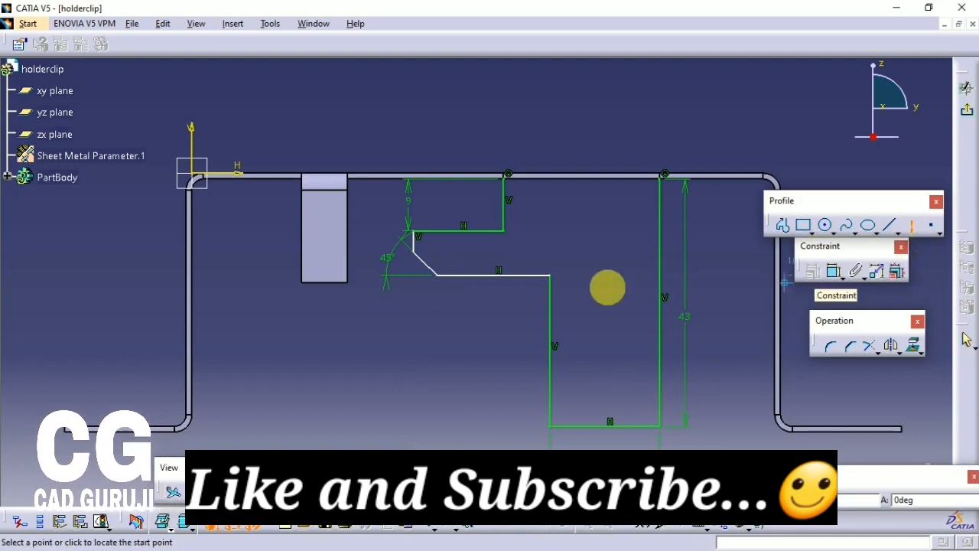
pyautogui.click(418, 285)
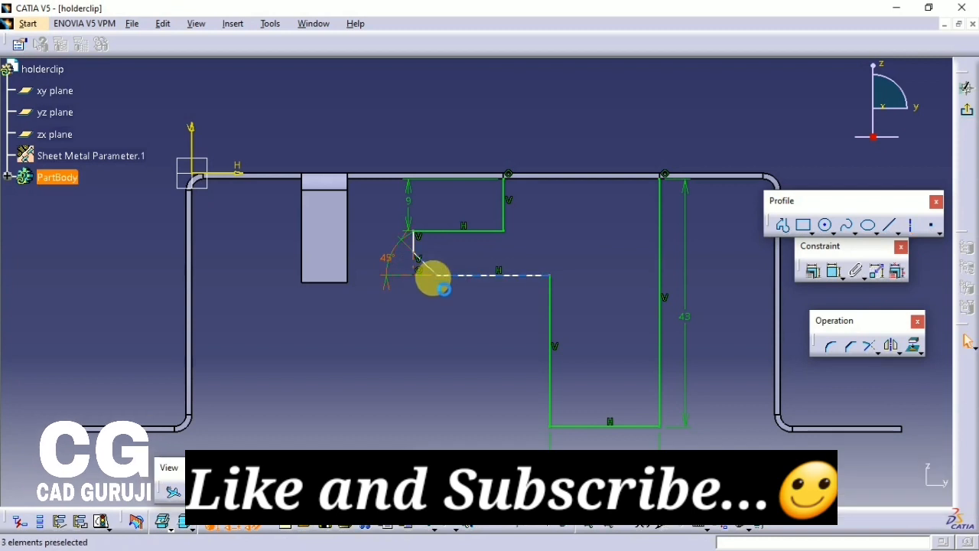
pyautogui.click(910, 226)
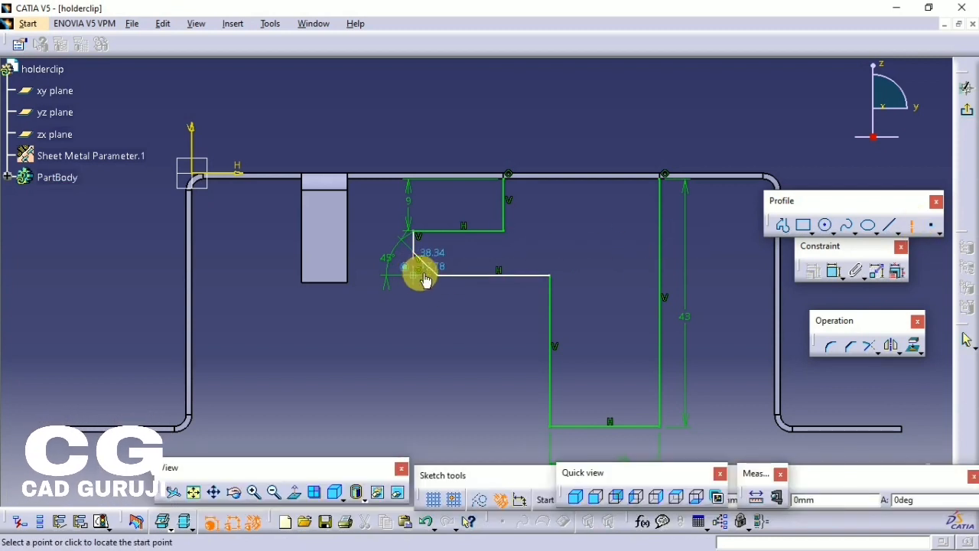
pyautogui.click(438, 283)
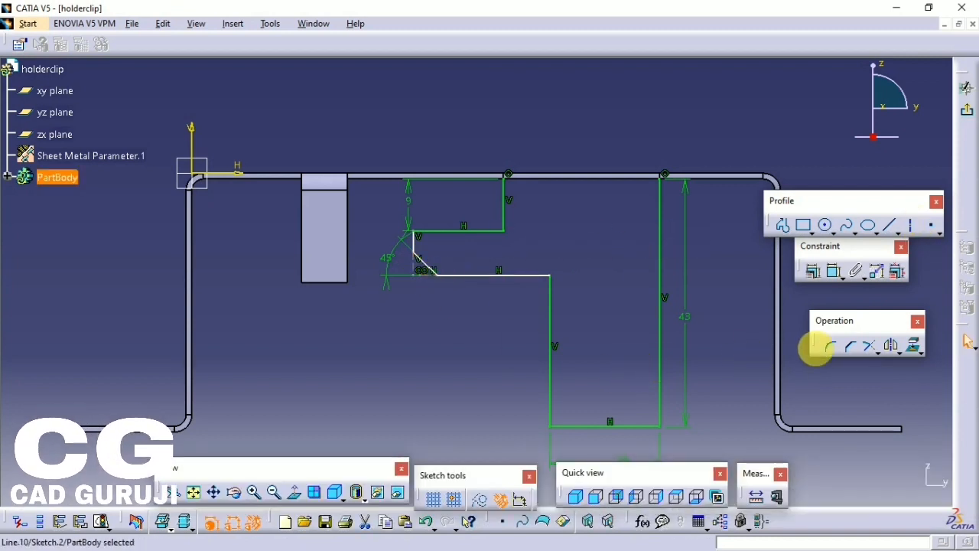
# Dimension the horizontal construction line at the chamfer and set its length to 6 mm.
pyautogui.click(833, 271)
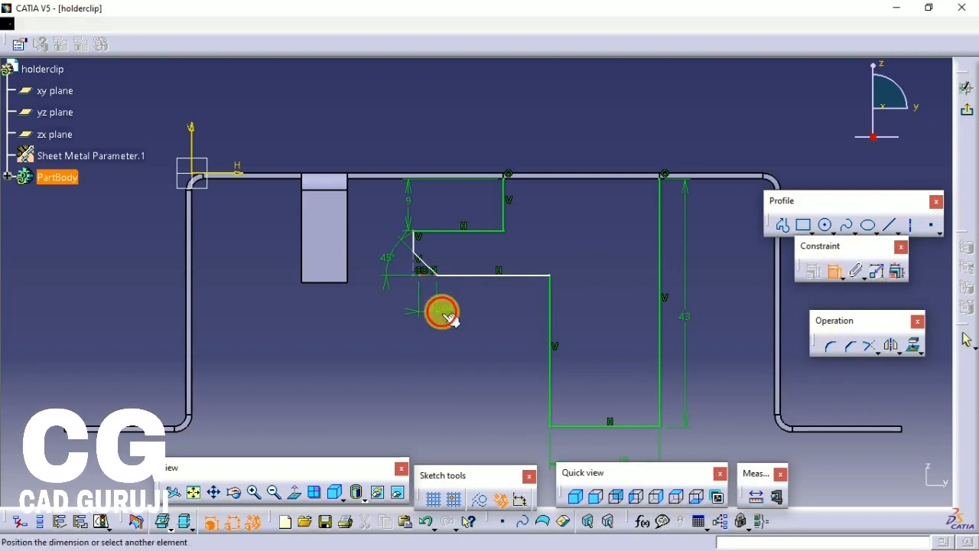
pyautogui.click(445, 313)
pyautogui.doubleClick(445, 313)
pyautogui.click(449, 306)
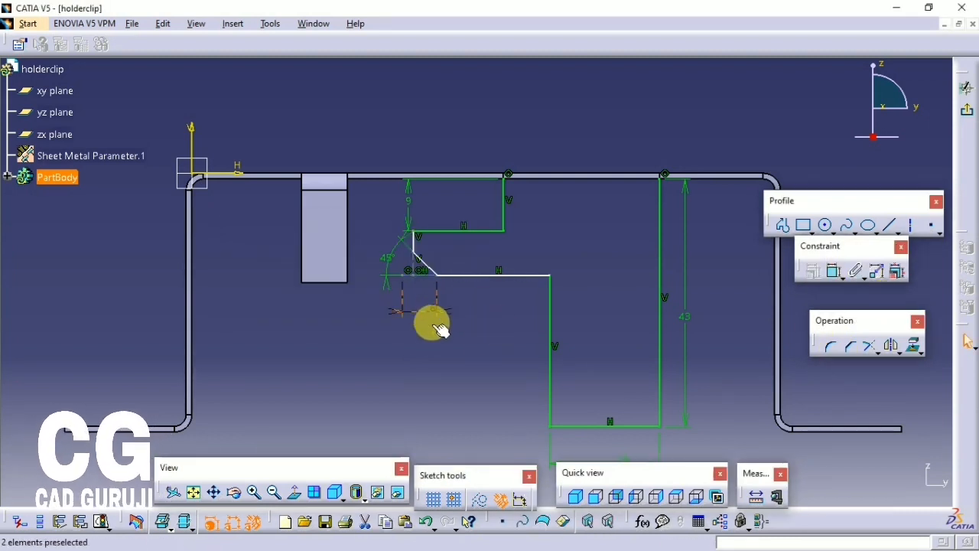
# Make the outer end of the horizontal construction line coincident with the lower end of the vertical one.
pyautogui.moveTo(430, 270); pyautogui.dragTo(520, 195, button='middle')
pyautogui.click(753, 249)
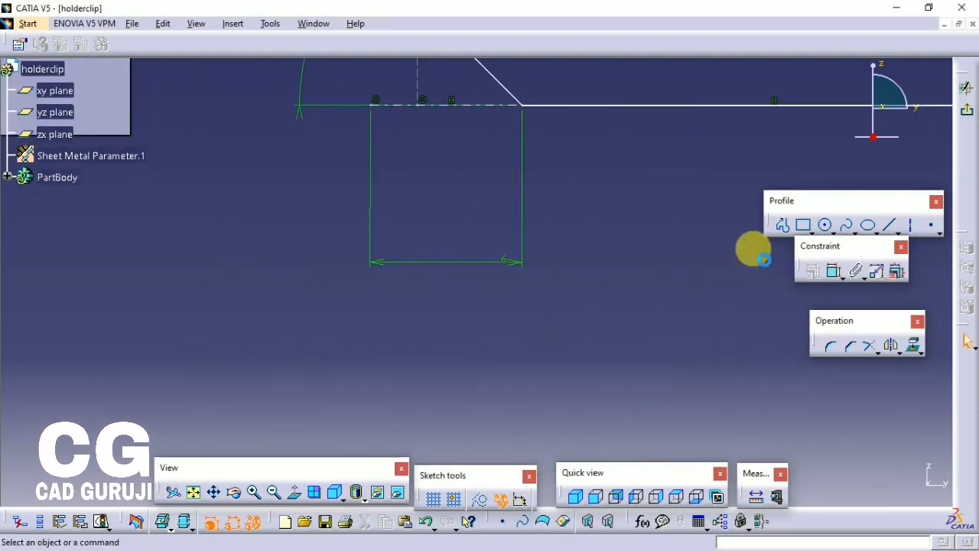
pyautogui.click(831, 273)
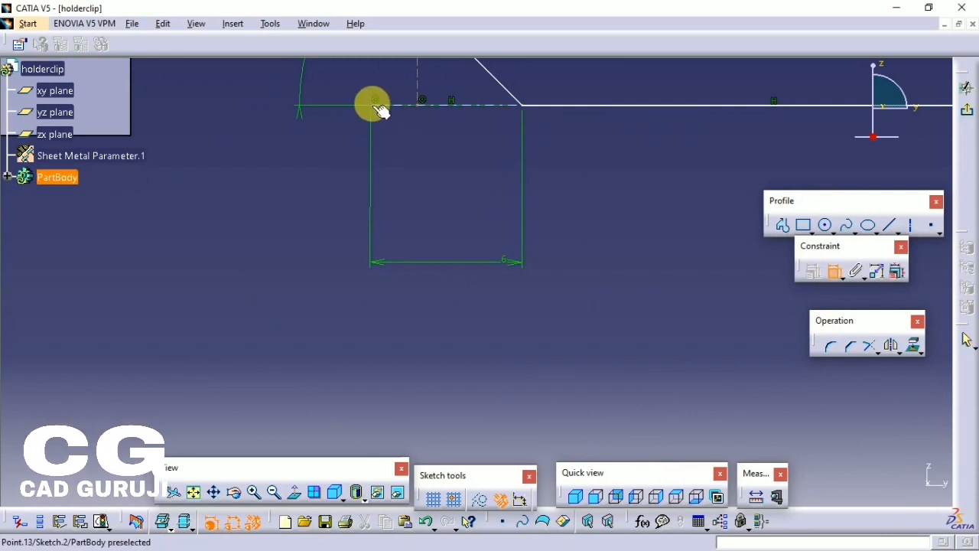
pyautogui.rightClick(398, 126)
pyautogui.click(451, 237)
# Try to dimension the chamfer's vertical construction line, and delete that dimension.
pyautogui.moveTo(433, 178); pyautogui.dragTo(468, 225, button='middle')
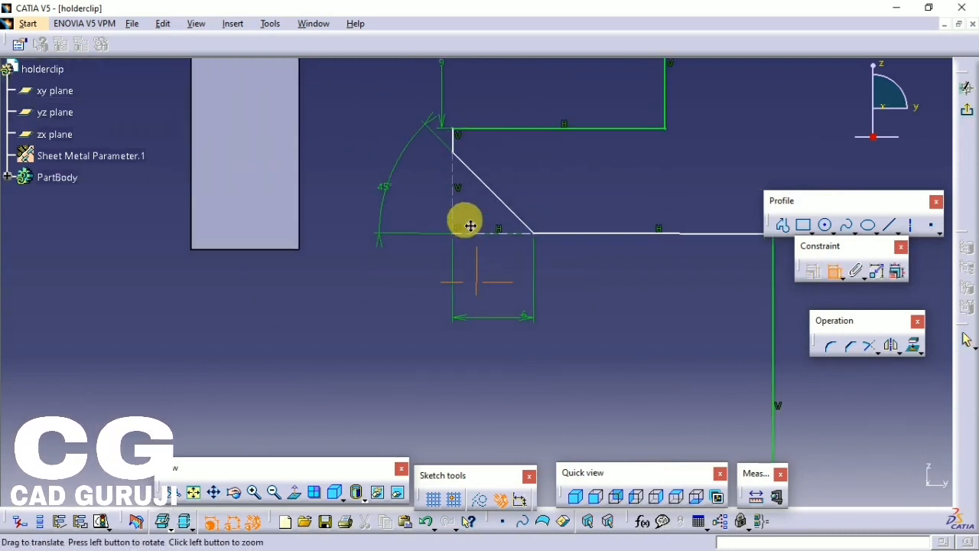
pyautogui.click(454, 203)
pyautogui.rightClick(422, 188)
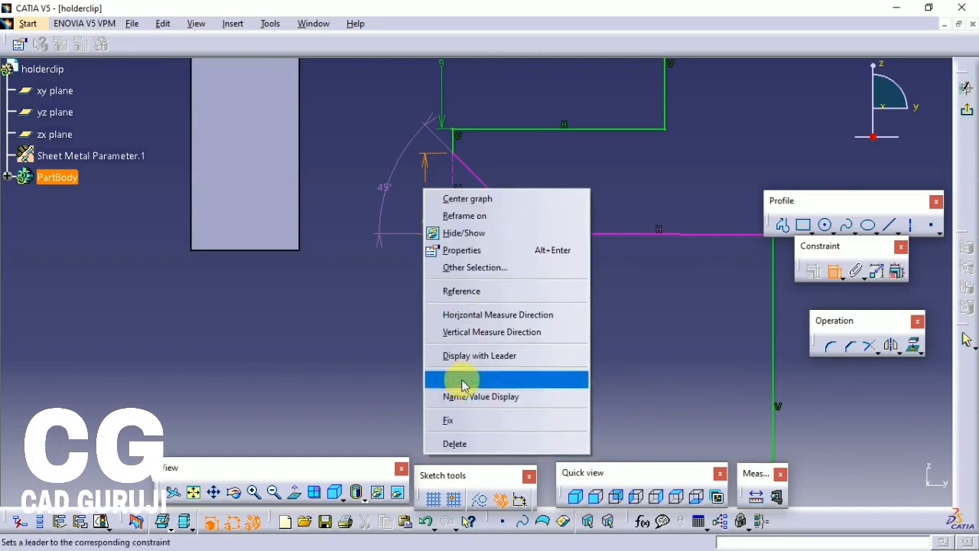
pyautogui.click(457, 444)
# Dimension the distance between the hook's upper and lower horizontal lines and set it to 10 mm.
pyautogui.moveTo(429, 184); pyautogui.dragTo(469, 212, button='middle')
pyautogui.moveTo(468, 212); pyautogui.dragTo(403, 197, button='middle')
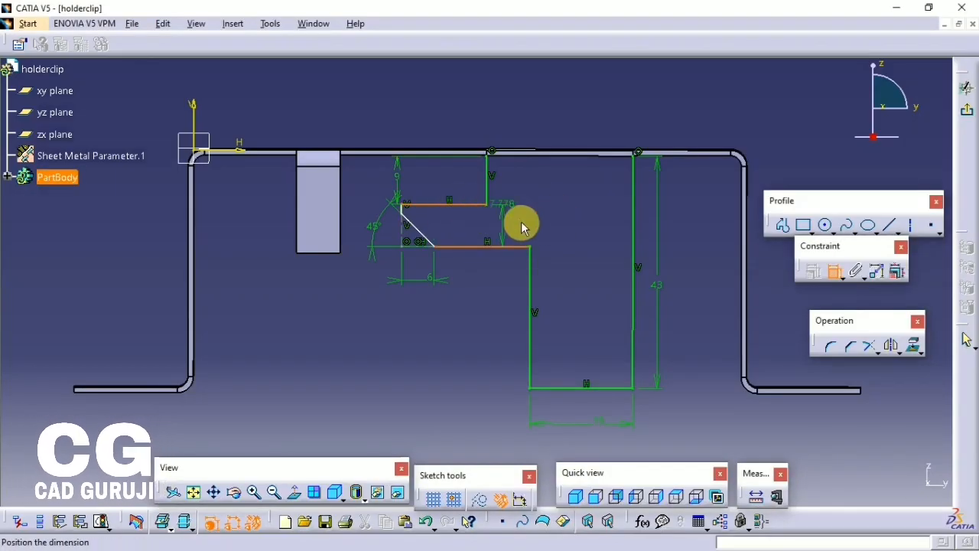
pyautogui.doubleClick(546, 225)
pyautogui.write('10')
pyautogui.press('Return')
pyautogui.moveTo(427, 232); pyautogui.dragTo(427, 231, button='middle')
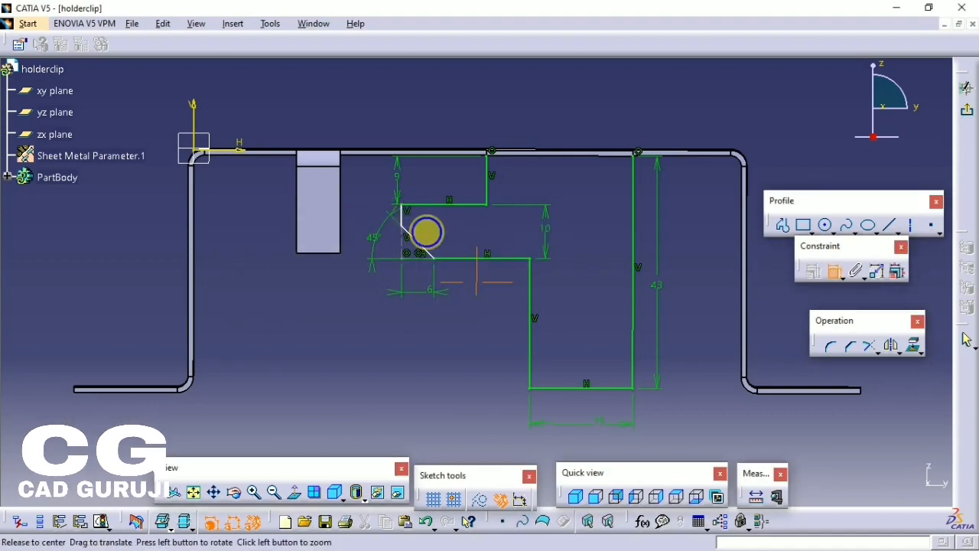
# Check the reference drawing and set the horizontal distance between the hook's outer vertical line and the profile's far vertical line to 40 mm.
pyautogui.hotkey('alt', 'Tab')
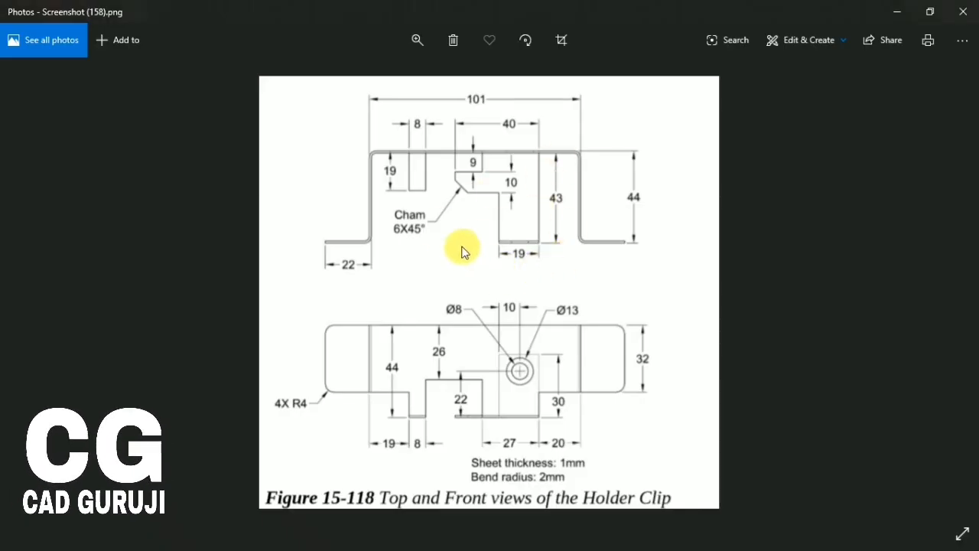
pyautogui.hotkey('alt', 'Tab')
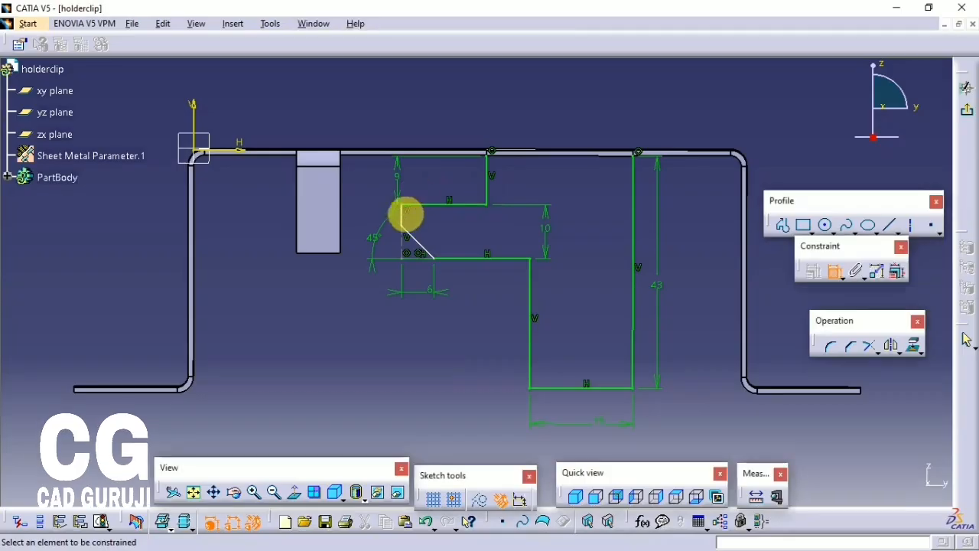
pyautogui.click(546, 114)
pyautogui.doubleClick(542, 109)
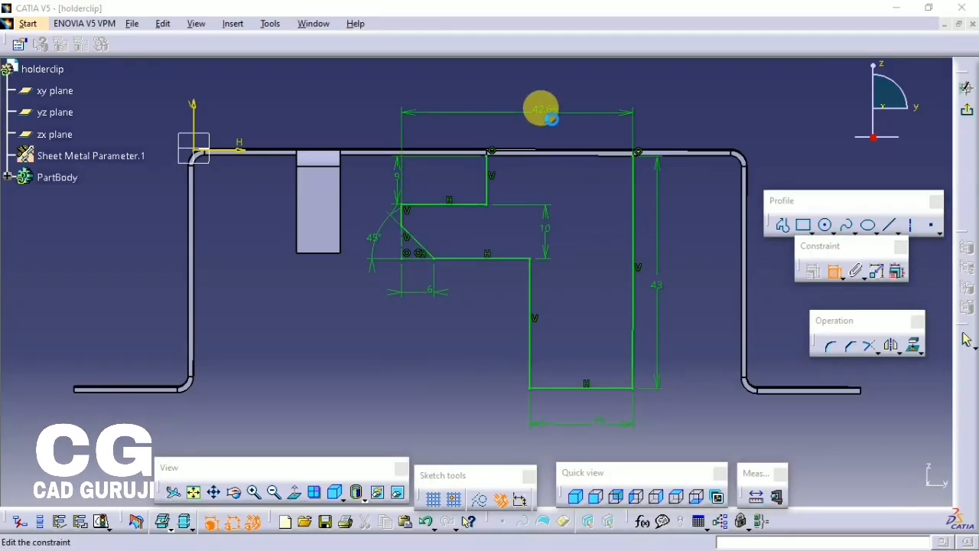
pyautogui.write('40')
pyautogui.press('Return')
# Reopen the tab profile sketch and close it with a line joining the upper ends of its two vertical lines.
pyautogui.moveTo(467, 148)
pyautogui.mouseDown(button='middle')
pyautogui.moveTo(451, 219)
pyautogui.moveTo(520, 231)
pyautogui.mouseUp(button='middle')
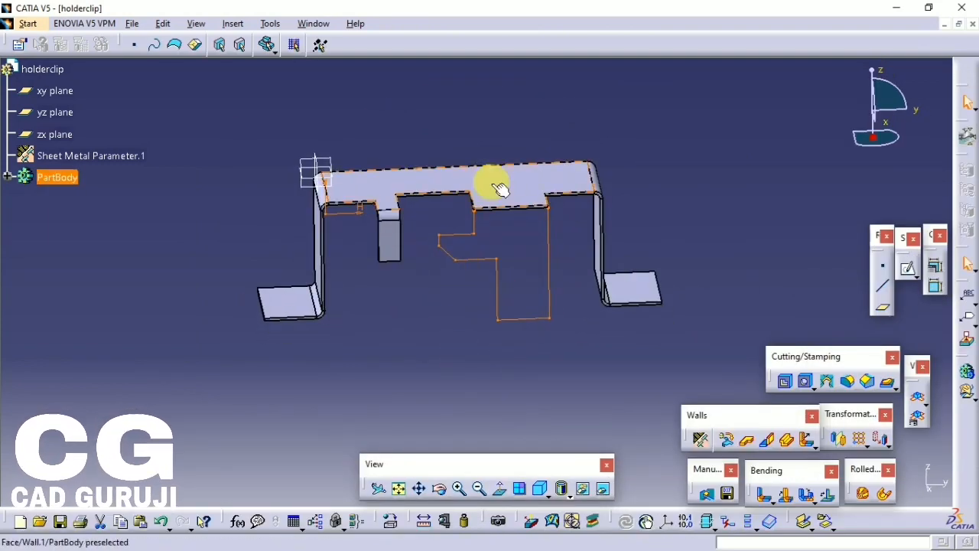
pyautogui.doubleClick(499, 309)
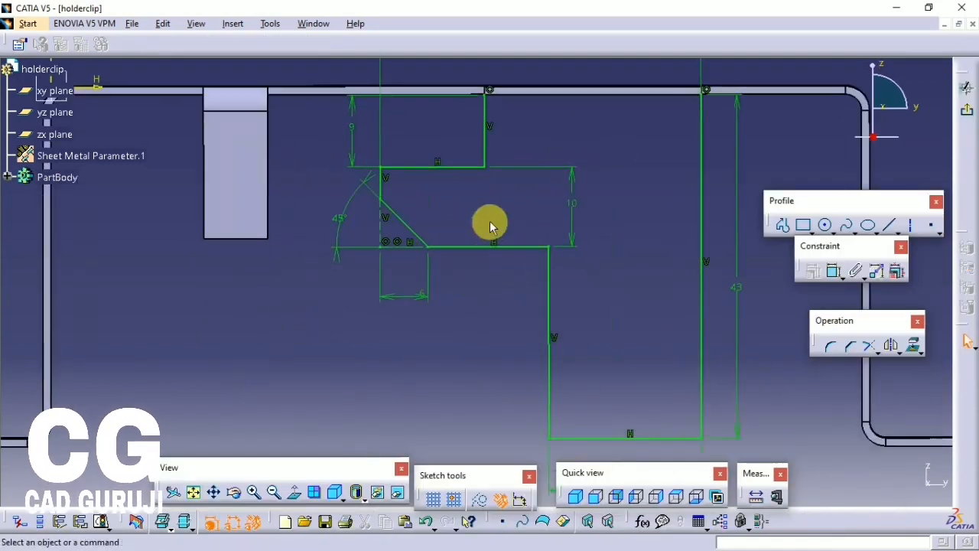
pyautogui.click(890, 225)
pyautogui.click(498, 178)
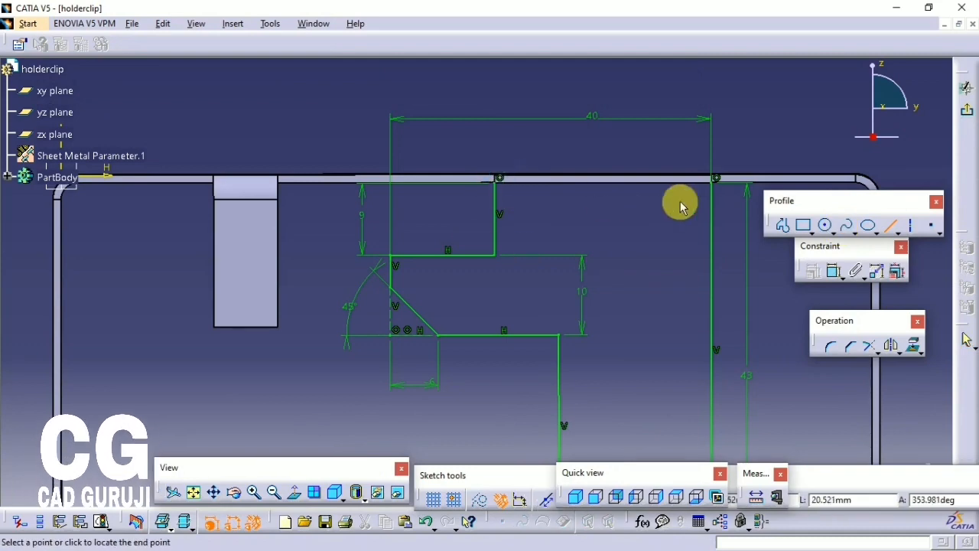
pyautogui.click(711, 184)
pyautogui.moveTo(517, 194); pyautogui.dragTo(459, 352, button='middle')
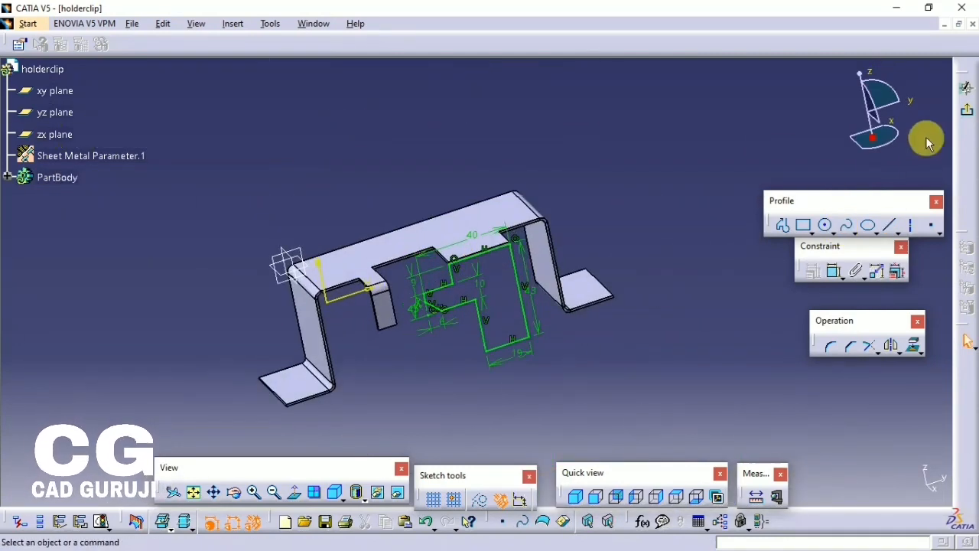
pyautogui.click(772, 433)
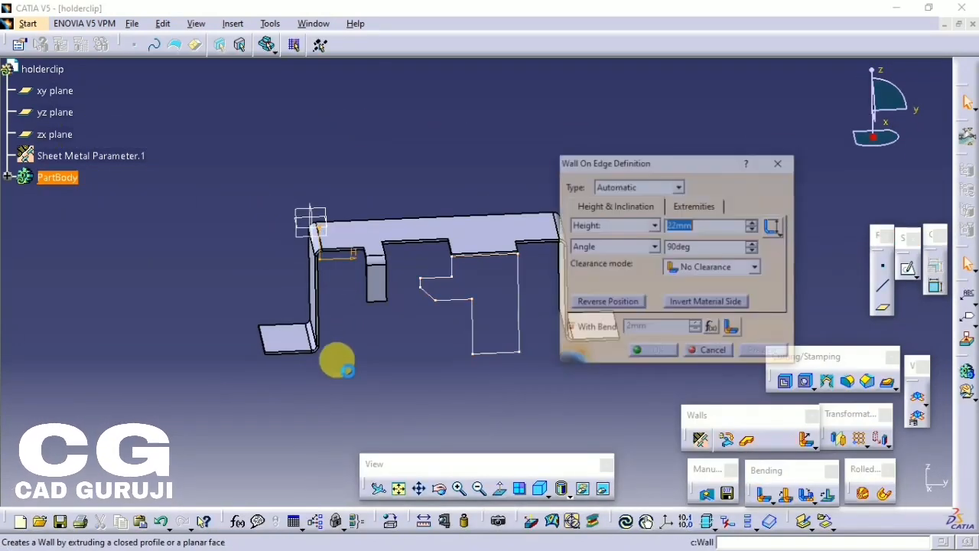
pyautogui.click(639, 187)
pyautogui.click(620, 211)
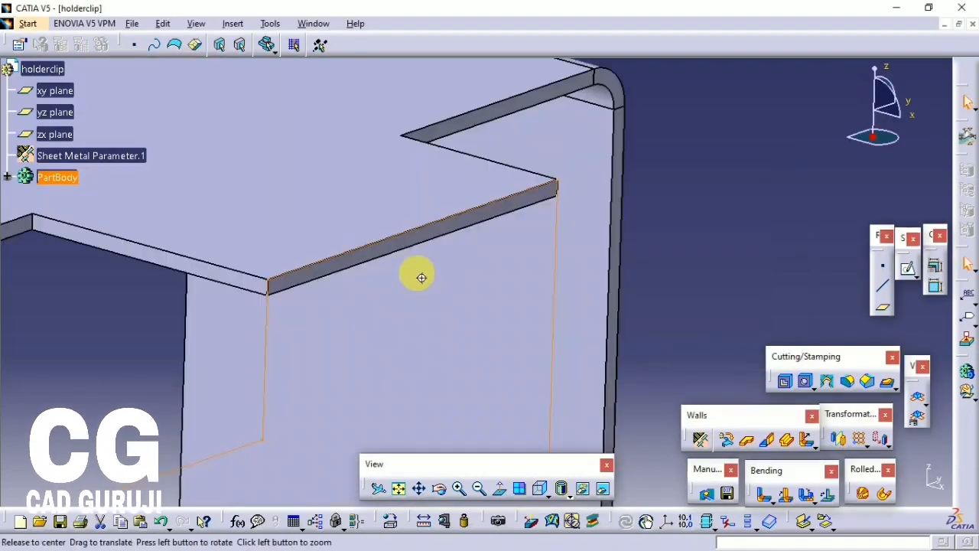
# Create a Sketch Based Wall On Edge at 90° with bend on the wide tab's outer edge, using the hook profile sketch.
pyautogui.moveTo(416, 273); pyautogui.dragTo(665, 410, button='middle')
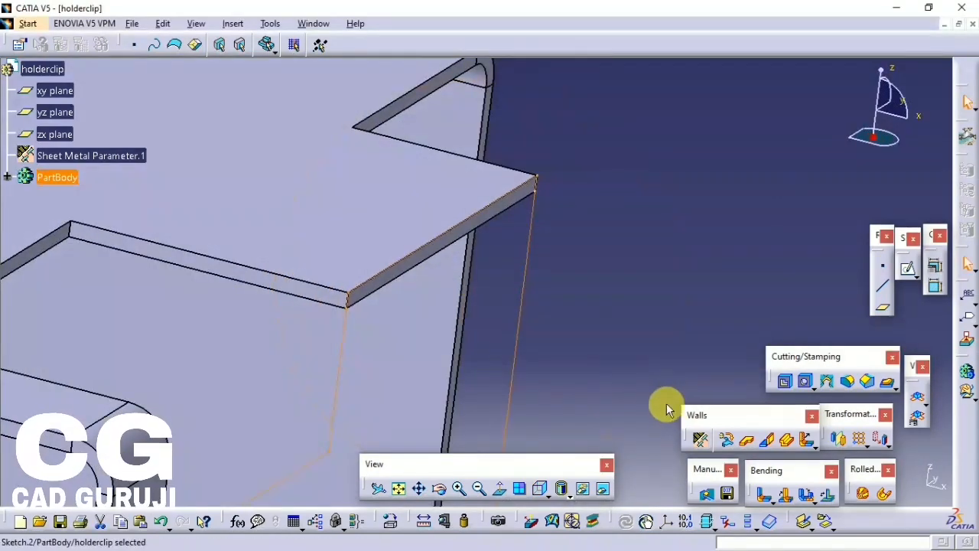
pyautogui.click(768, 439)
pyautogui.click(387, 275)
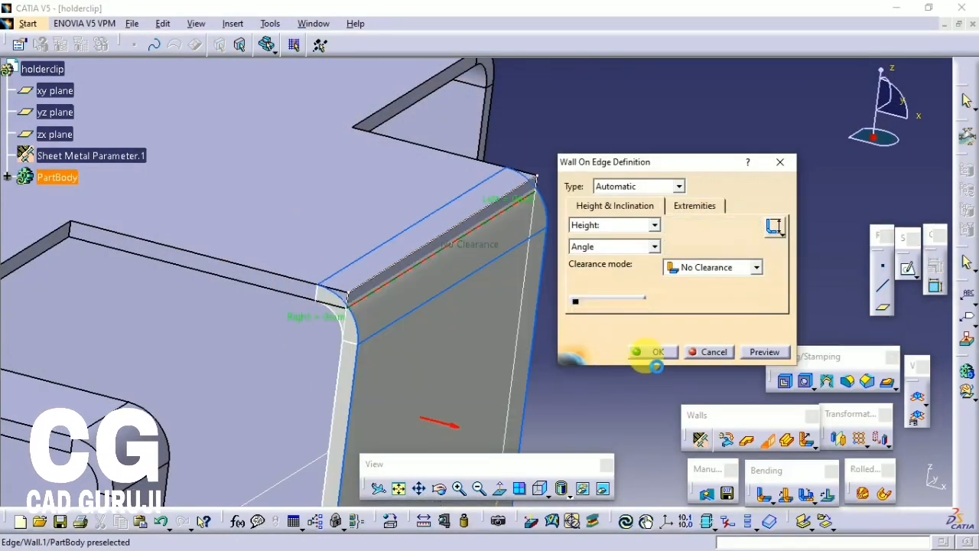
pyautogui.click(643, 189)
pyautogui.click(592, 143)
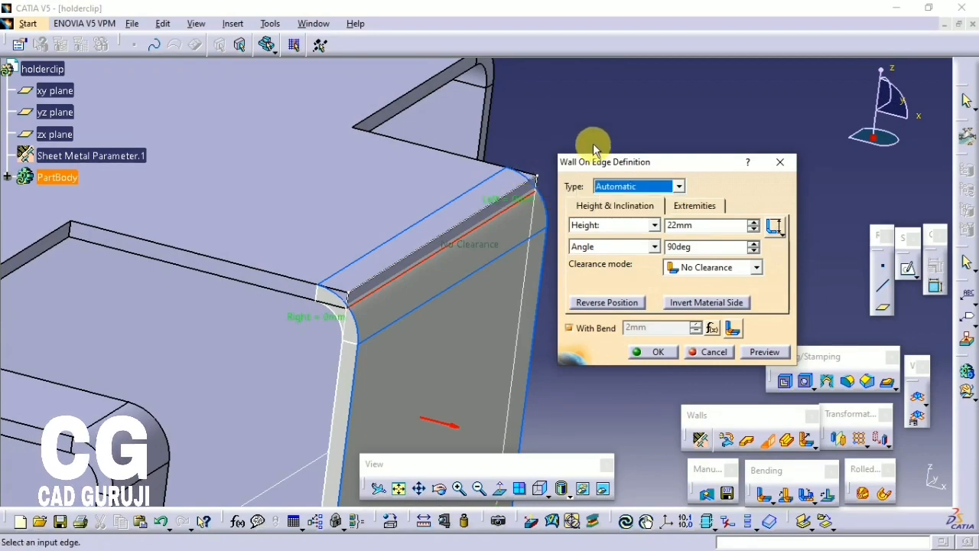
pyautogui.moveTo(593, 143)
pyautogui.mouseDown(button='middle')
pyautogui.moveTo(599, 134)
pyautogui.moveTo(470, 159)
pyautogui.moveTo(405, 211)
pyautogui.moveTo(525, 190)
pyautogui.mouseUp(button='middle')
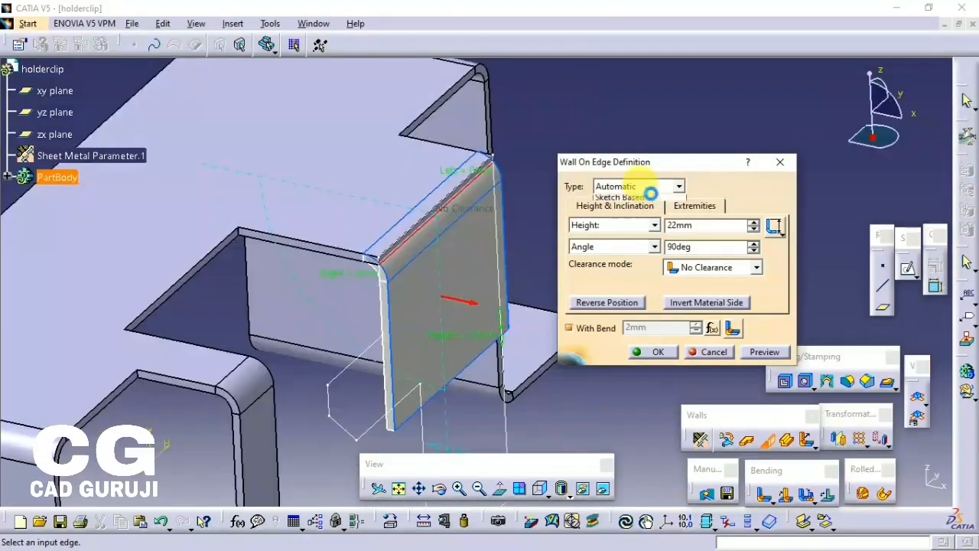
pyautogui.click(639, 187)
pyautogui.click(620, 210)
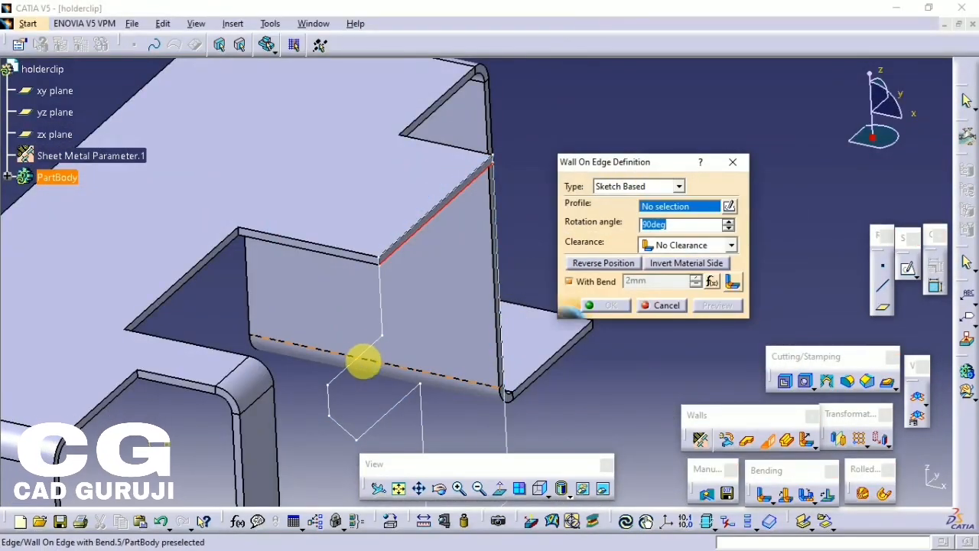
pyautogui.click(363, 360)
pyautogui.moveTo(354, 357)
pyautogui.mouseDown(button='middle')
pyautogui.moveTo(375, 258)
pyautogui.moveTo(405, 230)
pyautogui.moveTo(552, 274)
pyautogui.mouseUp(button='middle')
pyautogui.click(604, 304)
# Add an Automatic Wall On Edge 30 mm high at 90° on the hook wall's lower edge, folding inward under the top wall.
pyautogui.moveTo(604, 304); pyautogui.dragTo(489, 367, button='middle')
pyautogui.click(767, 439)
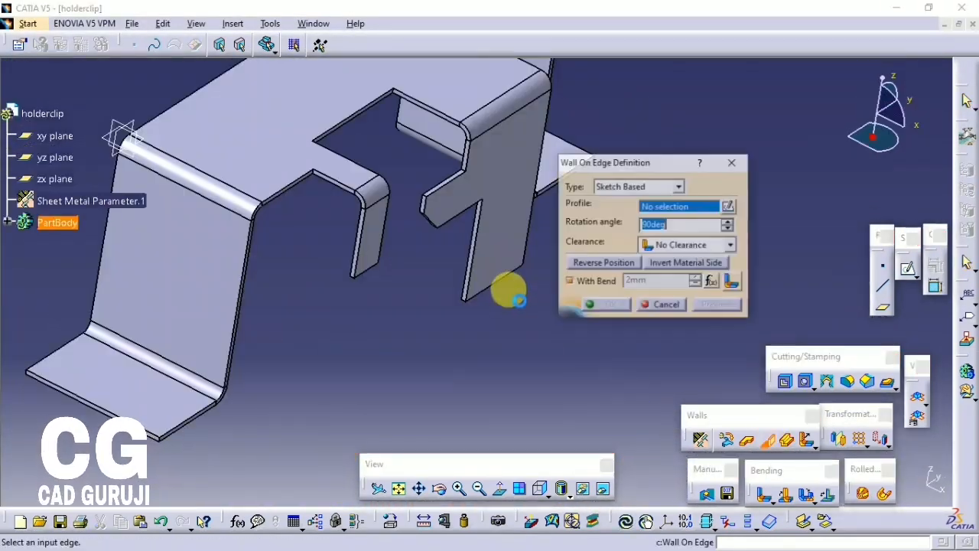
pyautogui.click(614, 200)
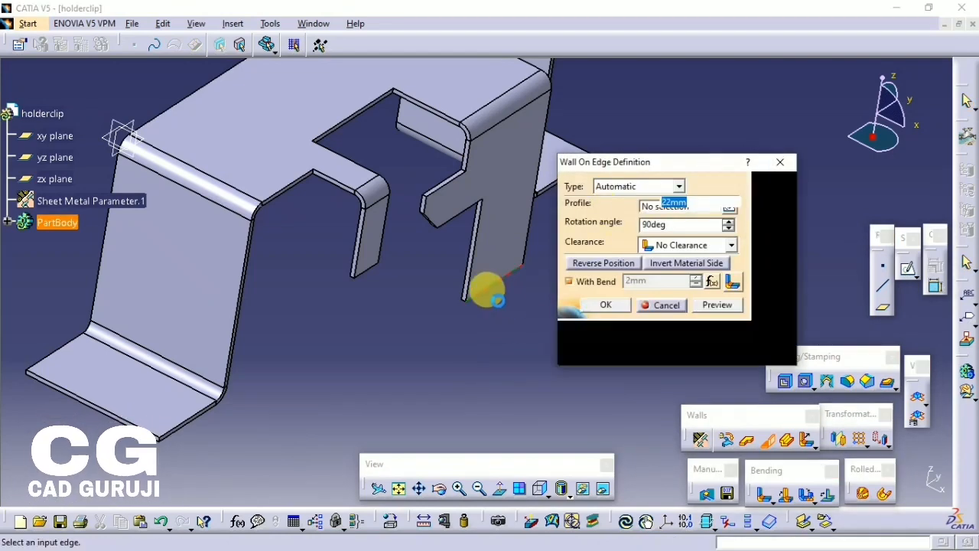
pyautogui.click(485, 287)
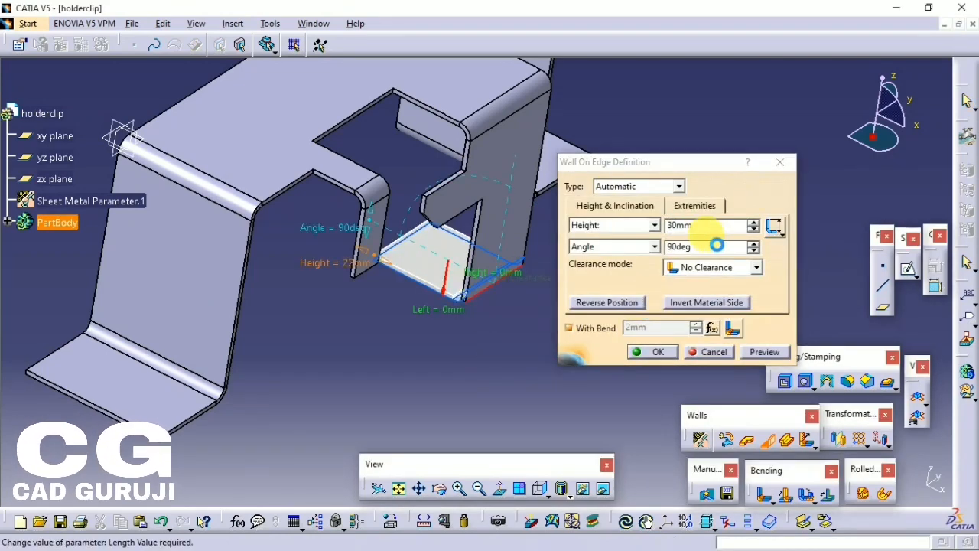
pyautogui.click(709, 352)
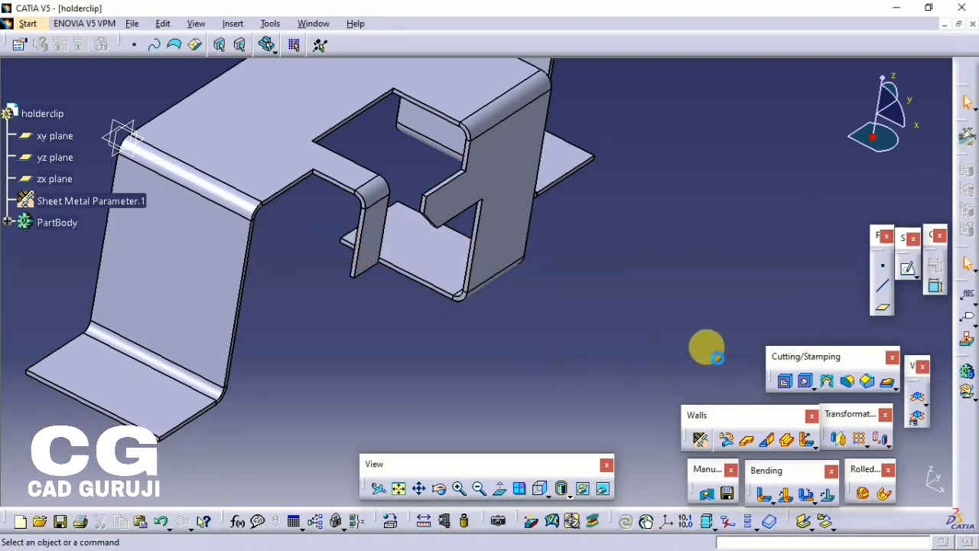
# Start a hole on the lower flange and position its centre 22 mm from the hook wall's outer side, per the reference drawing.
pyautogui.click(406, 244)
pyautogui.click(649, 359)
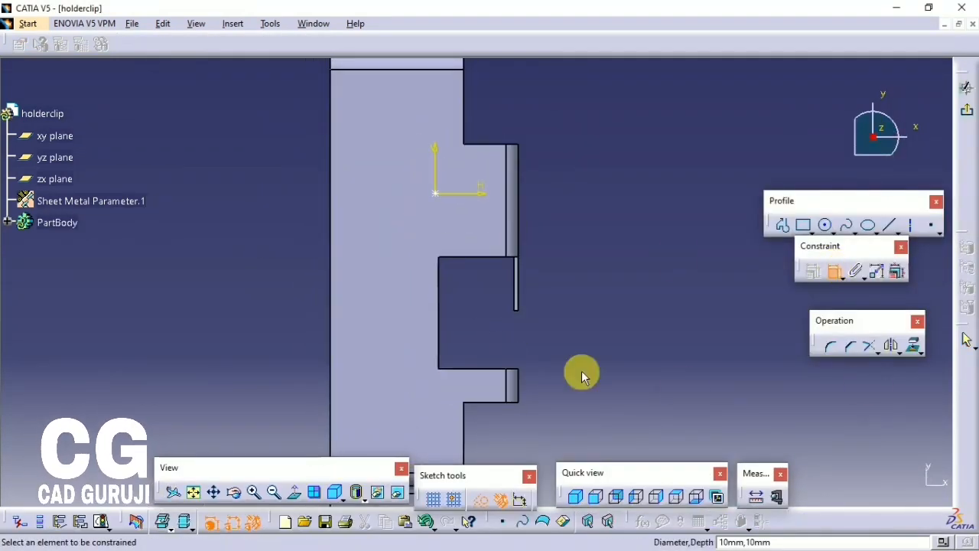
pyautogui.moveTo(581, 375)
pyautogui.mouseDown(button='middle')
pyautogui.moveTo(529, 201)
pyautogui.moveTo(684, 270)
pyautogui.moveTo(387, 267)
pyautogui.moveTo(419, 290)
pyautogui.mouseUp(button='middle')
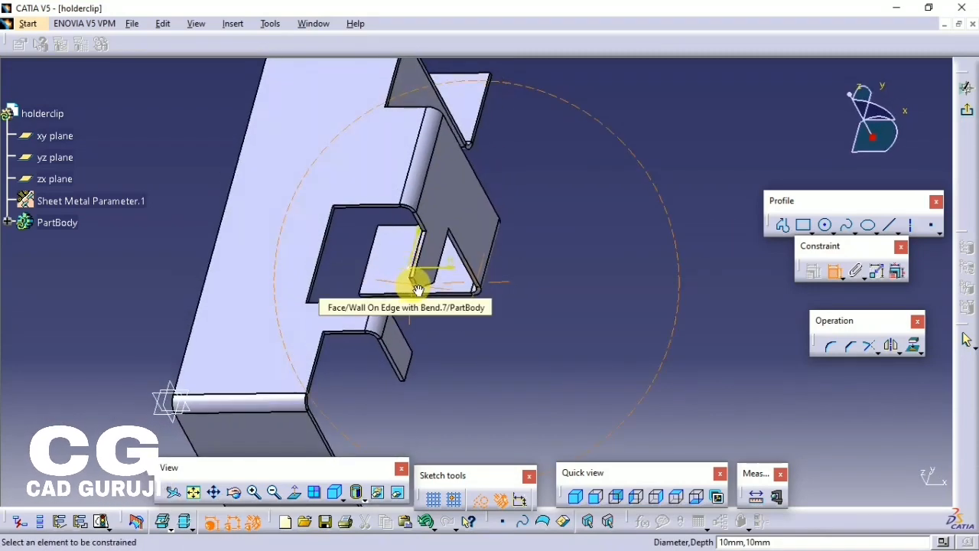
pyautogui.click(492, 249)
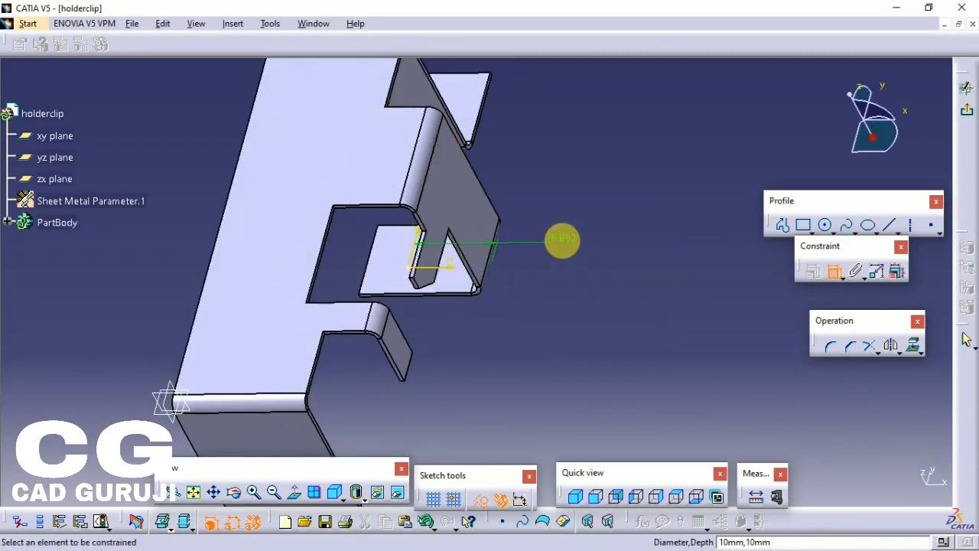
pyautogui.doubleClick(558, 237)
pyautogui.hotkey('alt', 'Tab')
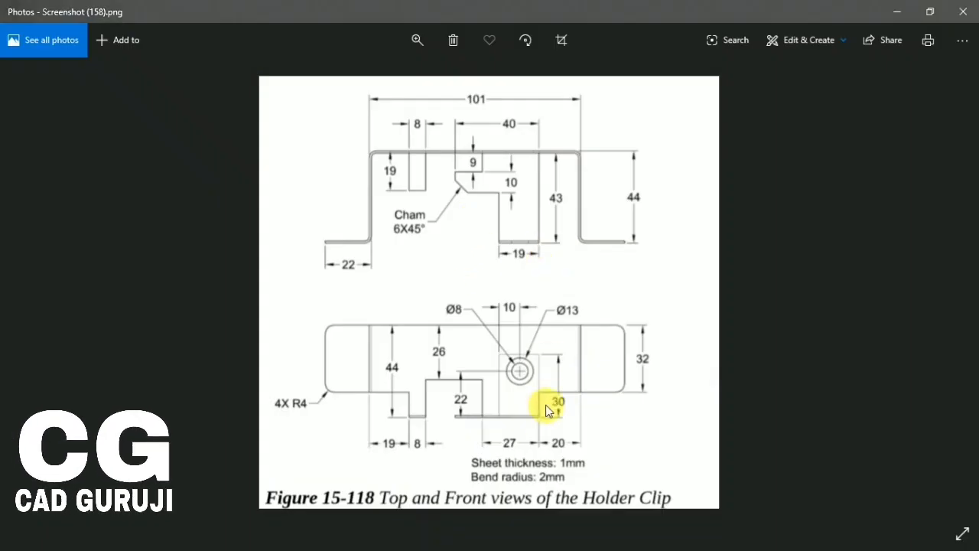
pyautogui.hotkey('alt', 'Tab')
pyautogui.press('Return')
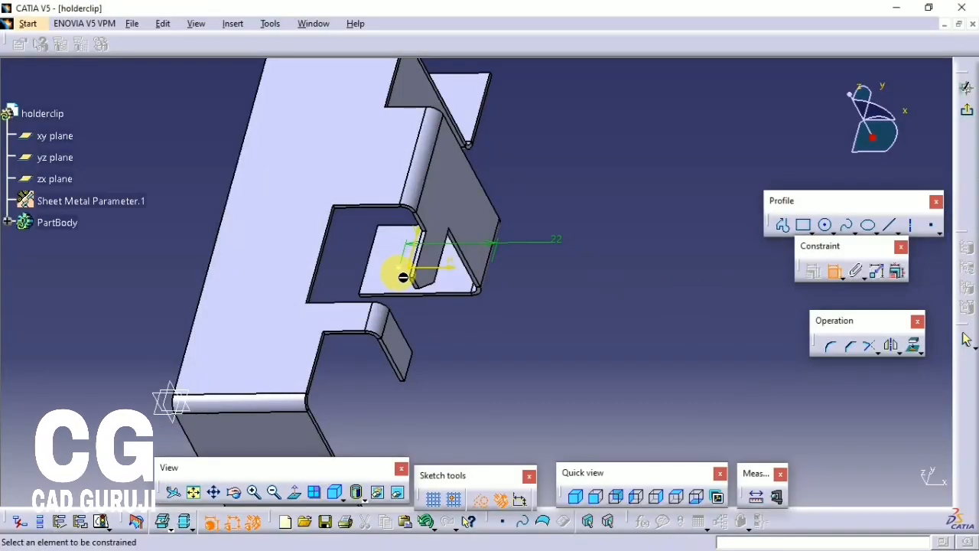
# Dimension the hole centre from the lower flange's side edge, set it to 10 mm, and finish the positioning sketch.
pyautogui.doubleClick(527, 338)
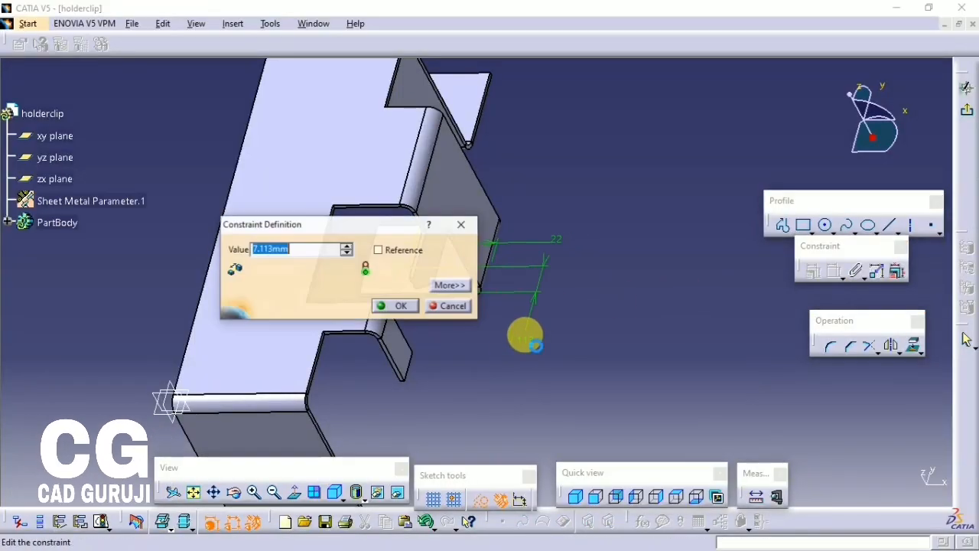
pyautogui.write('10')
pyautogui.press('Return')
pyautogui.moveTo(512, 325); pyautogui.dragTo(513, 328, button='middle')
pyautogui.click(967, 90)
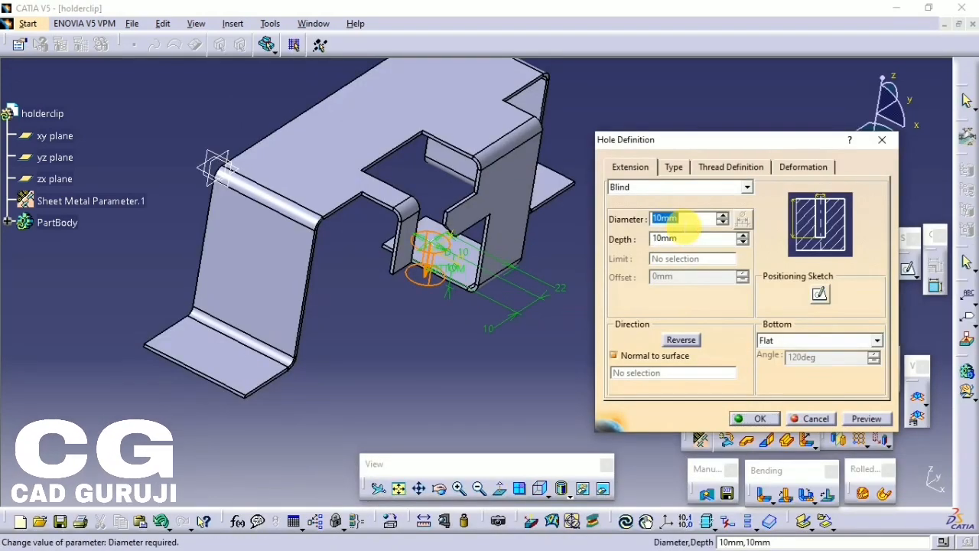
# Set the lower flange's hole to Up To Last with an 8 mm diameter and create it.
pyautogui.click(677, 187)
pyautogui.click(673, 221)
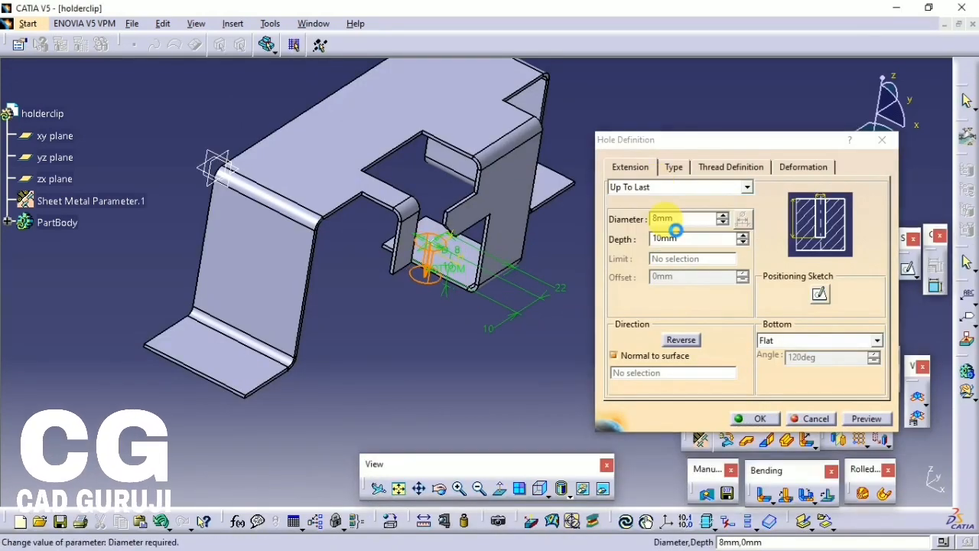
pyautogui.click(777, 419)
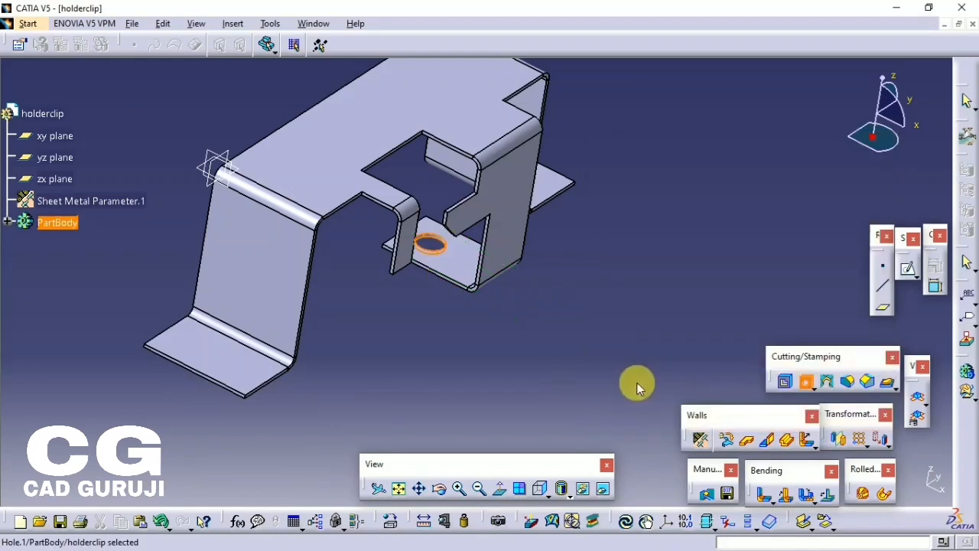
# Create an Up To Last hole 13 mm in diameter on the top wall, positioned concentric with the lower flange's hole.
pyautogui.click(807, 382)
pyautogui.click(459, 119)
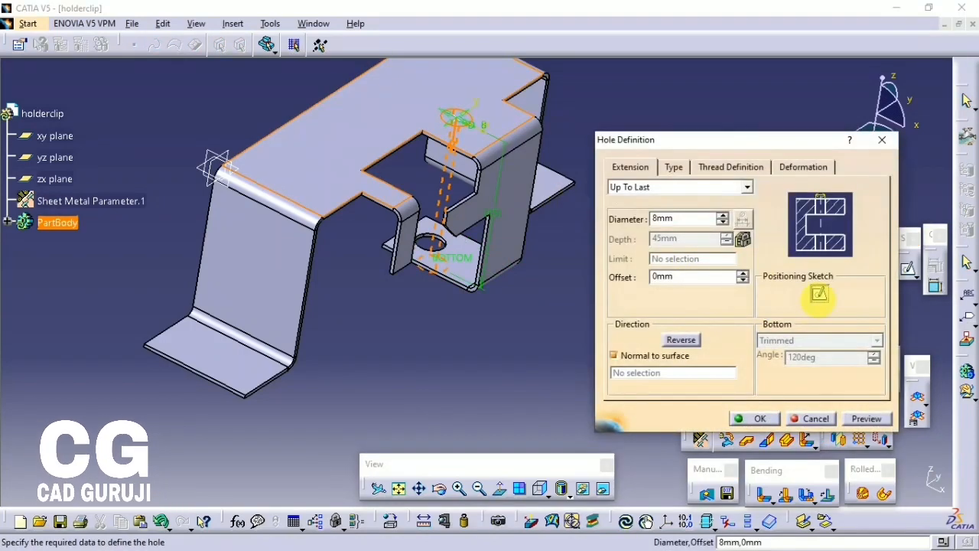
pyautogui.click(818, 295)
pyautogui.moveTo(435, 354)
pyautogui.mouseDown(button='middle')
pyautogui.moveTo(282, 84)
pyautogui.moveTo(420, 177)
pyautogui.moveTo(388, 197)
pyautogui.moveTo(428, 211)
pyautogui.mouseUp(button='middle')
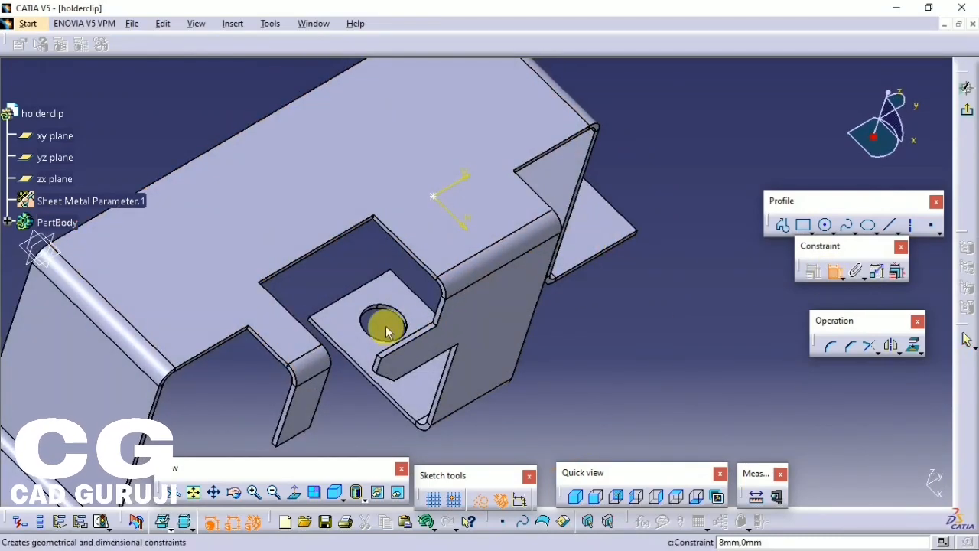
pyautogui.rightClick(648, 243)
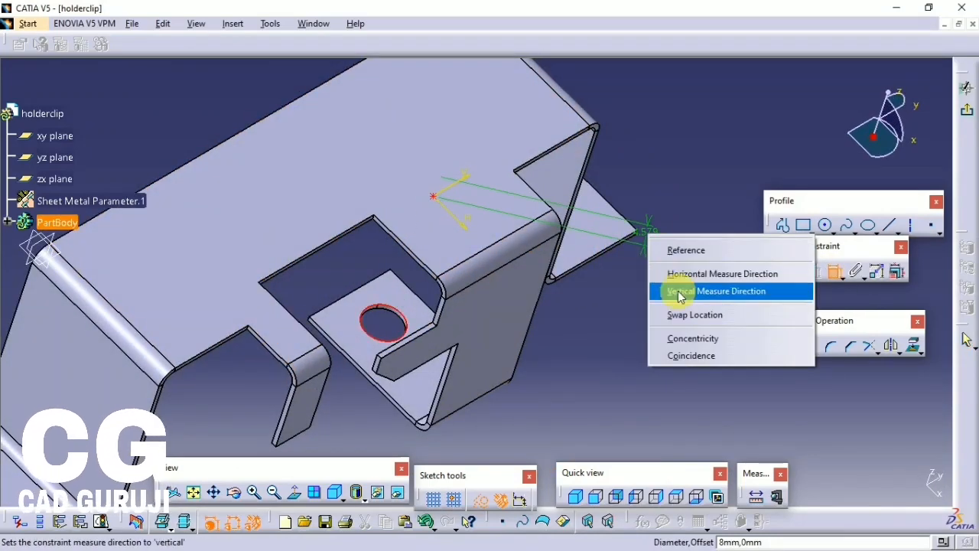
pyautogui.click(684, 338)
pyautogui.click(967, 109)
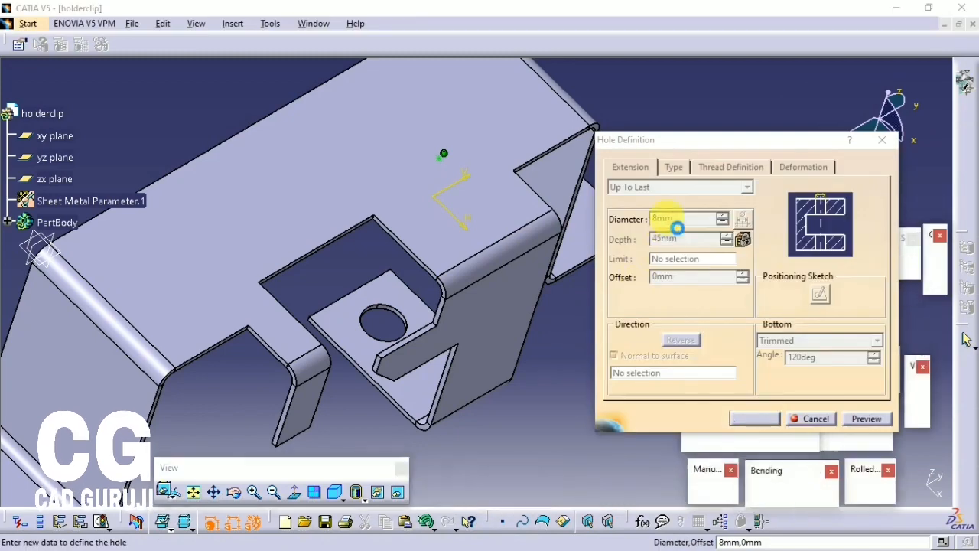
pyautogui.press('Return')
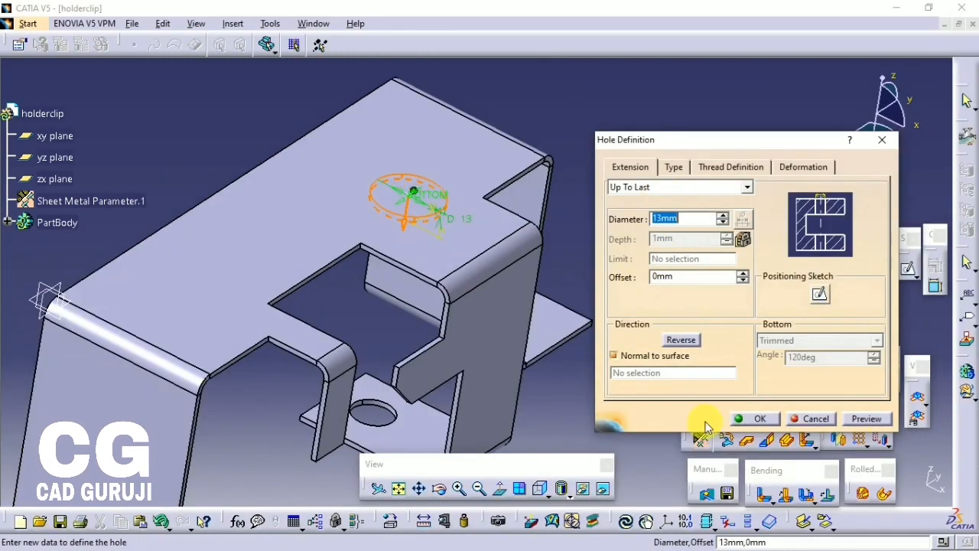
pyautogui.click(760, 419)
# Hide the xy, yz and zx reference planes.
pyautogui.moveTo(531, 426); pyautogui.dragTo(183, 230, button='middle')
pyautogui.moveTo(190, 189); pyautogui.dragTo(267, 242)
pyautogui.rightClick(238, 211)
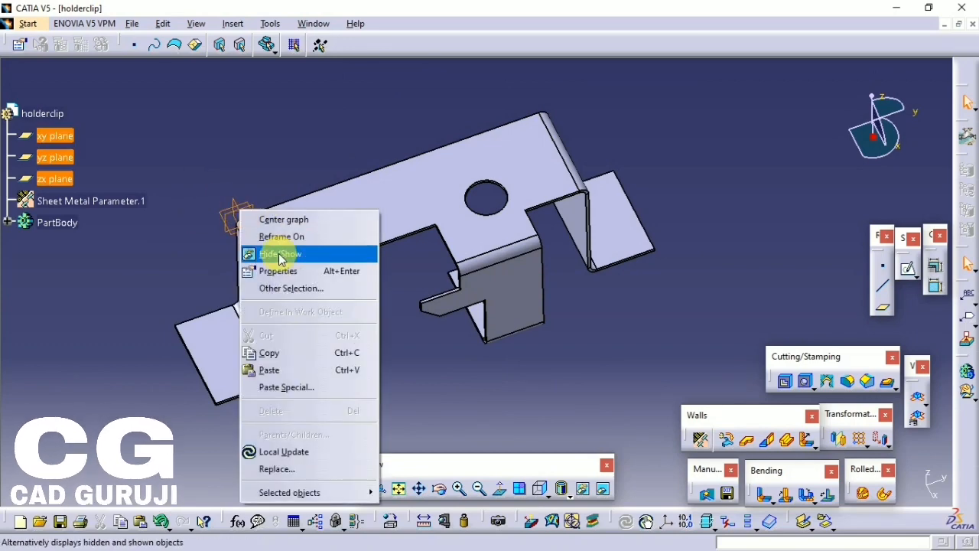
pyautogui.click(280, 255)
# Inspect the clip model and switch to the reference drawing in Photos to check the corner radius callout.
pyautogui.moveTo(528, 355); pyautogui.dragTo(564, 336, button='middle')
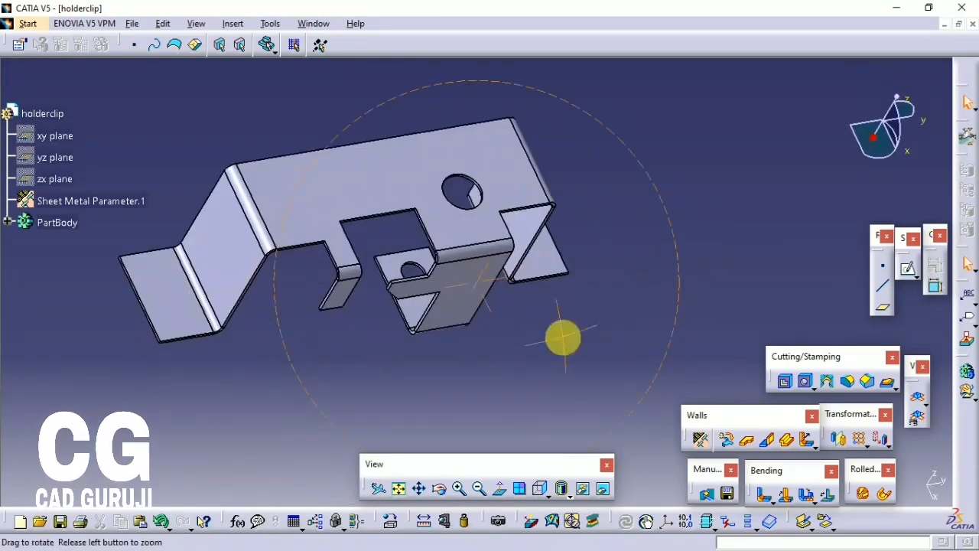
pyautogui.click(562, 490)
pyautogui.click(562, 499)
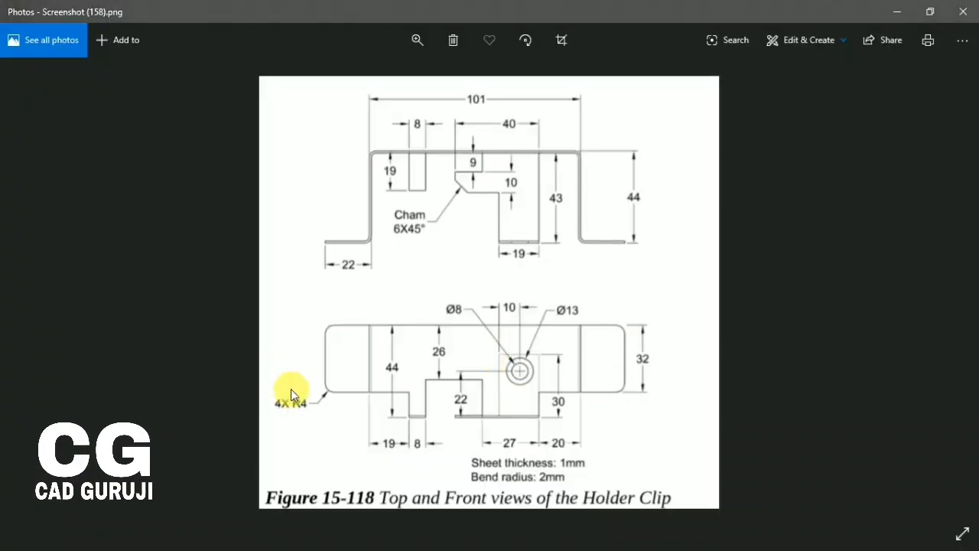
# Return to CATIA, show the clip's top view in wireframe and compare its outline and holes with the reference drawing in Photos.
pyautogui.hotkey('alt', 'Tab')
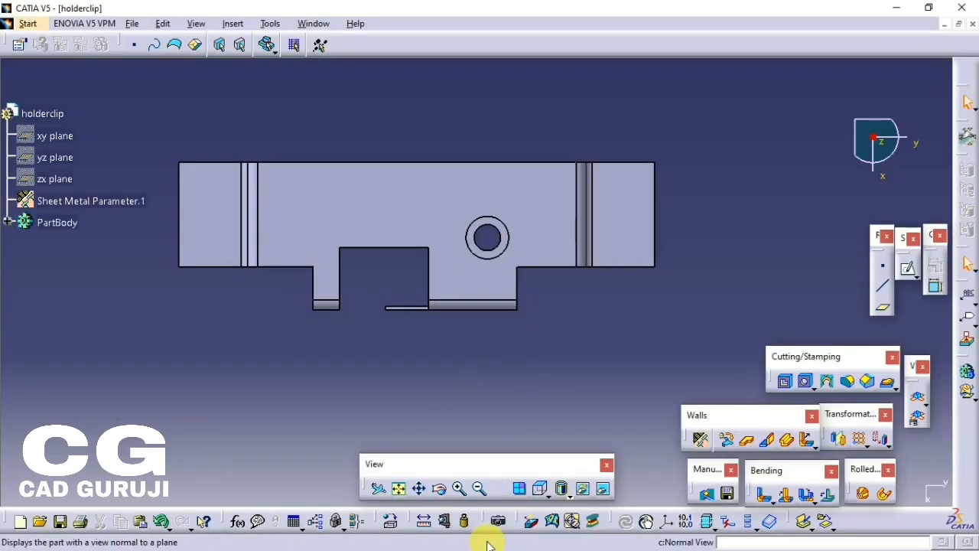
pyautogui.click(567, 497)
pyautogui.click(588, 520)
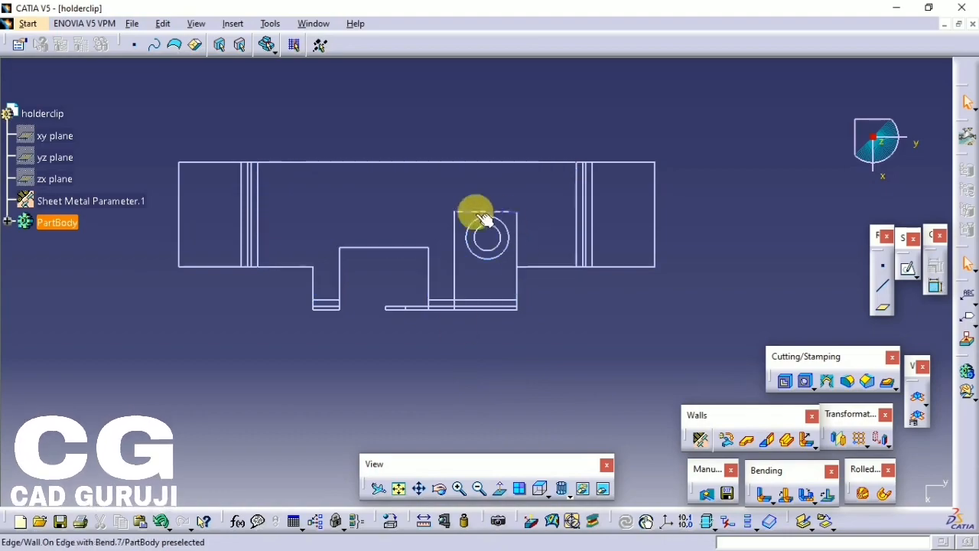
pyautogui.hotkey('alt', 'Tab')
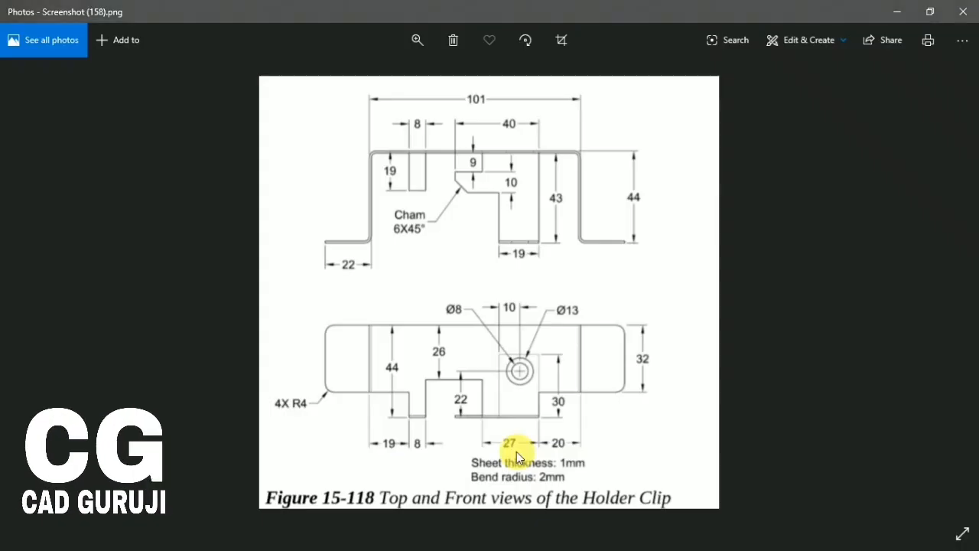
pyautogui.hotkey('alt', 'Tab')
# Set the clip's display to Shading with Material in the isometric view and recheck the shape against the reference drawing.
pyautogui.click(545, 495)
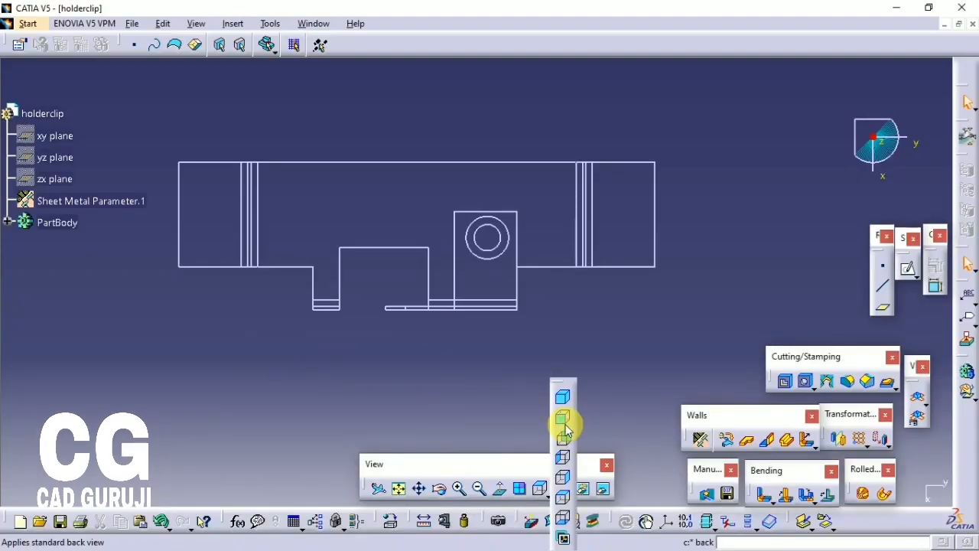
pyautogui.click(563, 399)
pyautogui.click(568, 491)
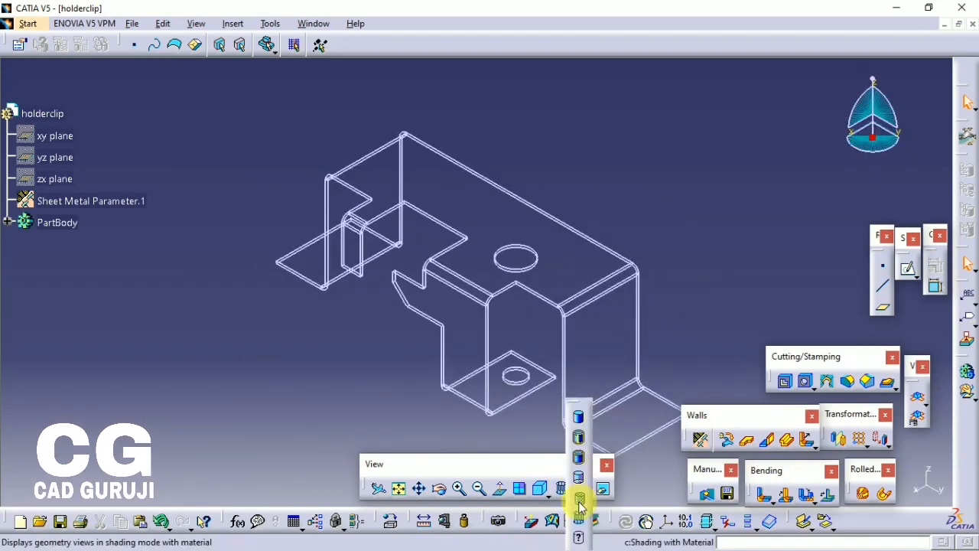
pyautogui.click(579, 496)
pyautogui.moveTo(527, 402); pyautogui.dragTo(510, 411, button='middle')
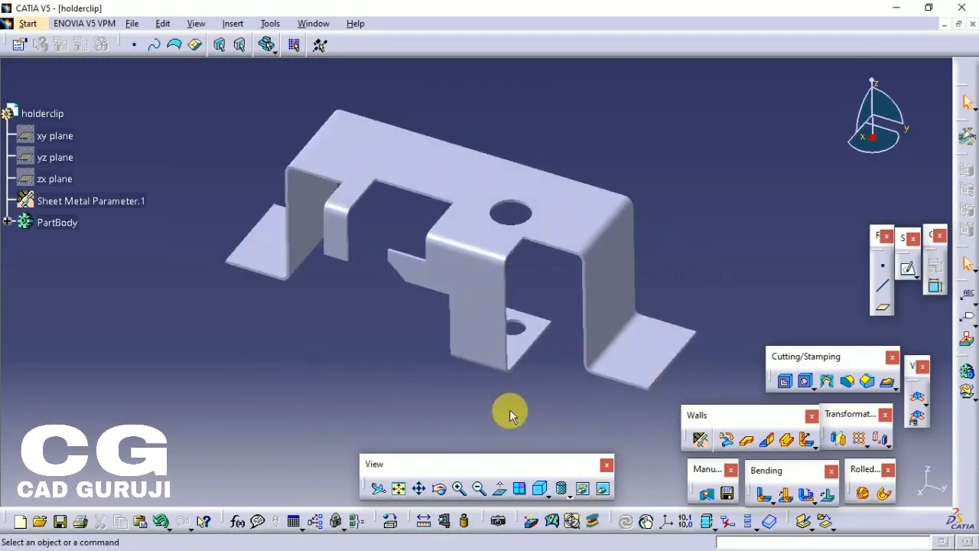
pyautogui.moveTo(551, 359); pyautogui.dragTo(654, 314, button='middle')
pyautogui.scroll(-3, 170, 243)
pyautogui.moveTo(468, 248); pyautogui.dragTo(411, 255, button='middle')
pyautogui.click(519, 488)
pyautogui.moveTo(397, 365); pyautogui.dragTo(399, 381, button='middle')
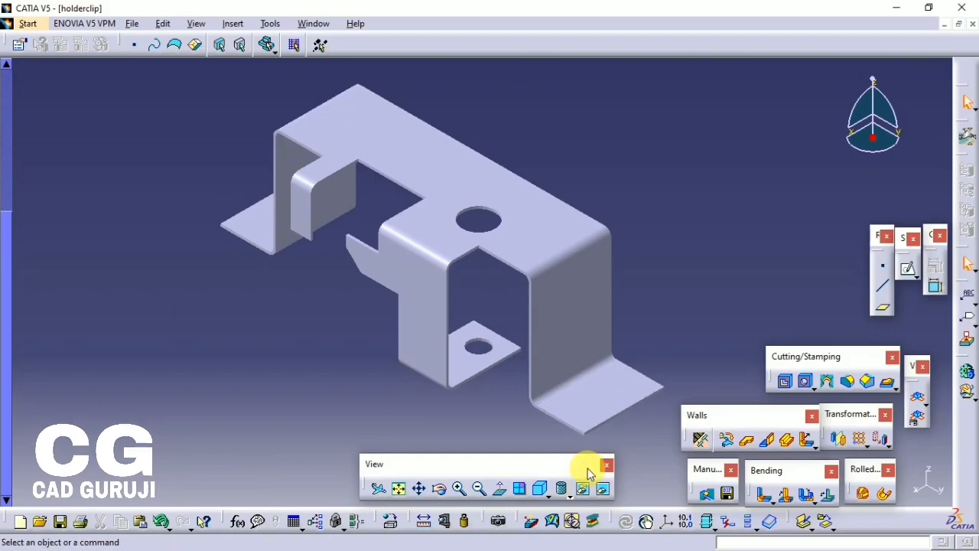
pyautogui.hotkey('alt', 'Tab')
pyautogui.hotkey('alt', 'Tab')
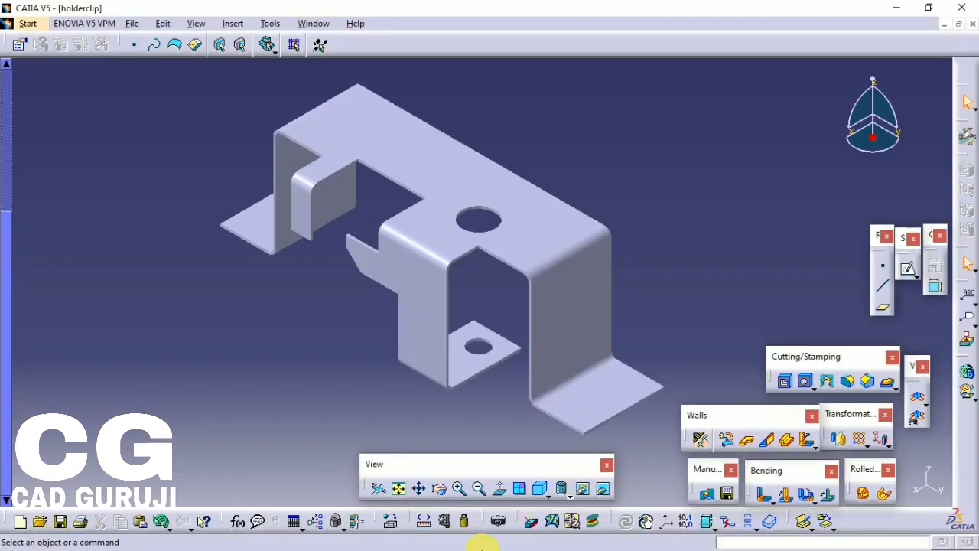
# Apply the Steel material from the Metal category of the Default Material Catalog to the clip body.
pyautogui.click(406, 519)
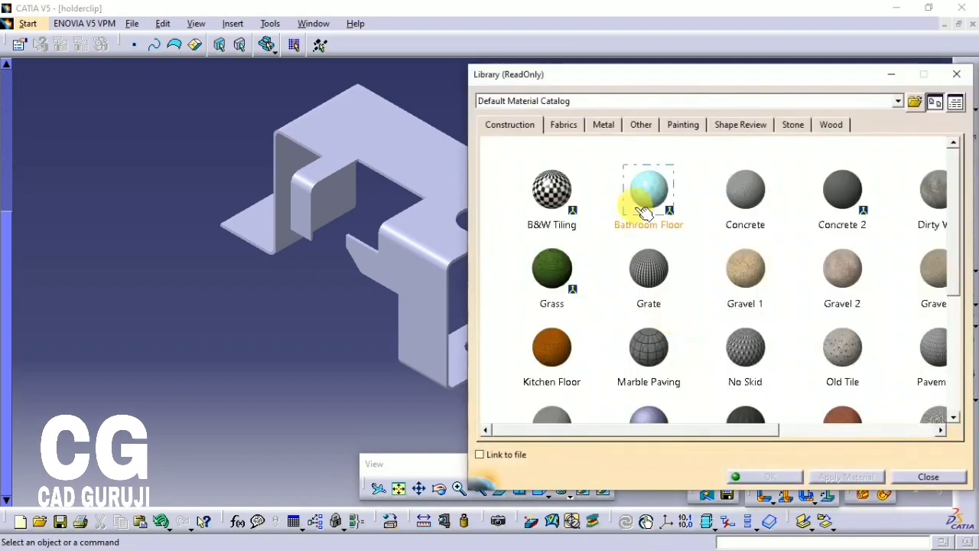
pyautogui.click(604, 124)
pyautogui.click(566, 220)
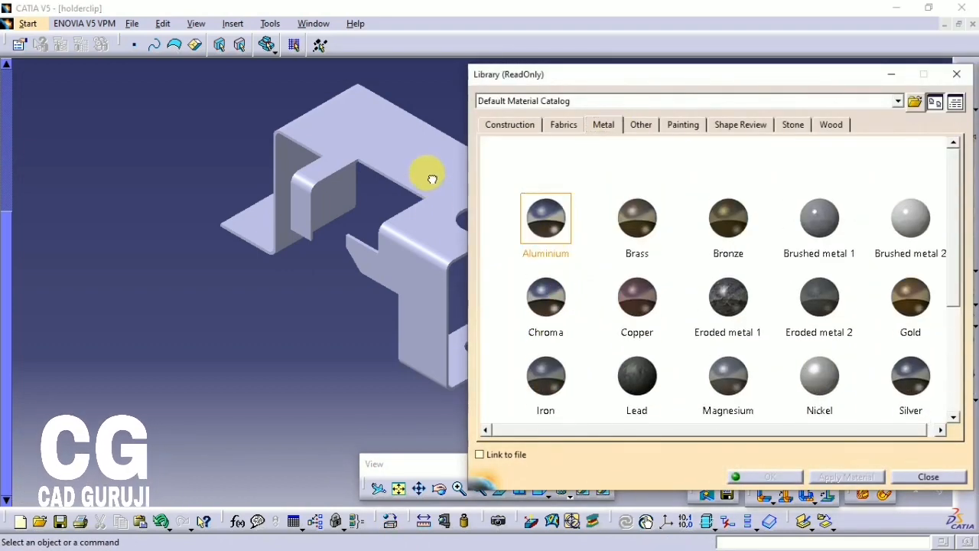
pyautogui.click(563, 369)
pyautogui.scroll(-2, 546, 336)
pyautogui.click(546, 371)
pyautogui.click(436, 164)
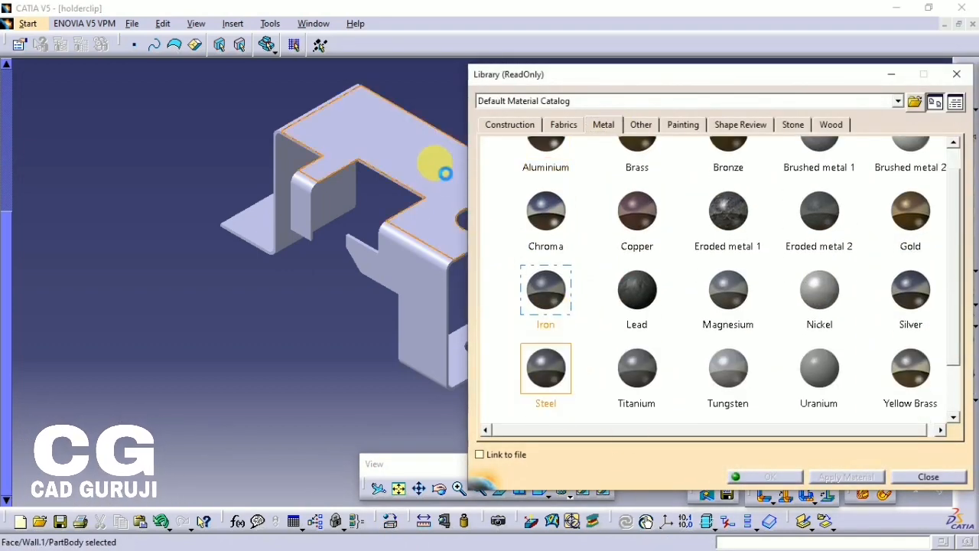
pyautogui.click(835, 479)
pyautogui.click(776, 475)
# Open the properties of the Steel material under PartBody and set its ambient lighting to 0.85 and diffuse to 0.72.
pyautogui.moveTo(381, 377); pyautogui.dragTo(131, 314, button='middle')
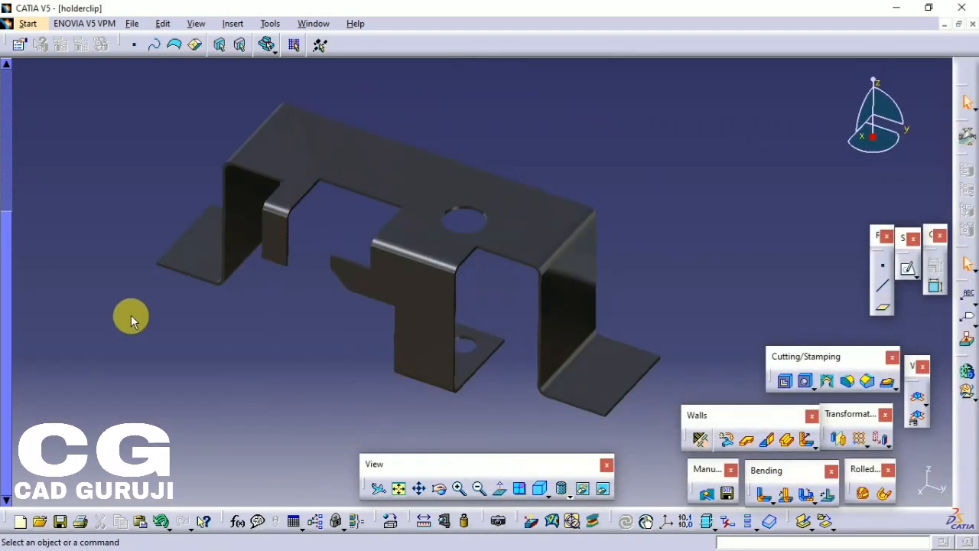
pyautogui.scroll(3, 131, 314)
pyautogui.click(17, 133)
pyautogui.doubleClick(75, 154)
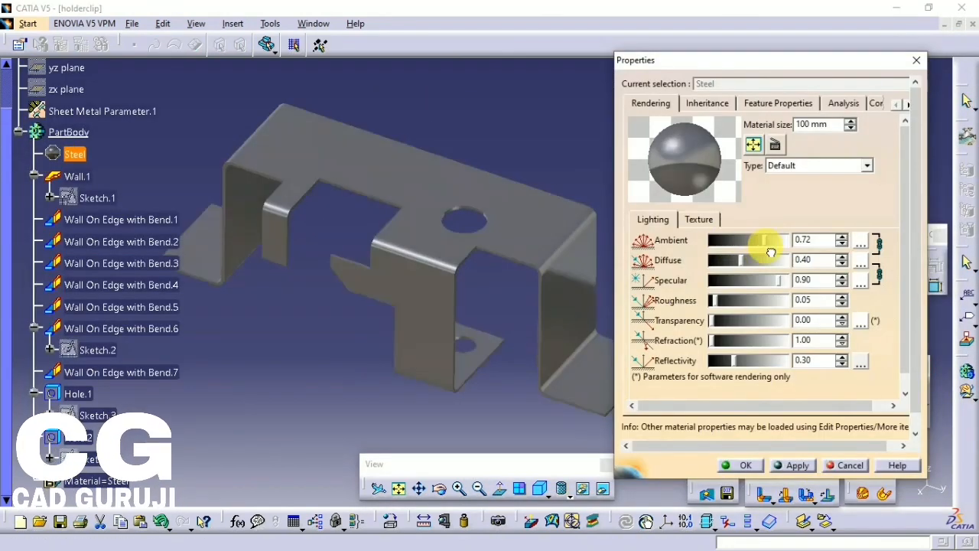
pyautogui.moveTo(755, 258); pyautogui.dragTo(770, 263)
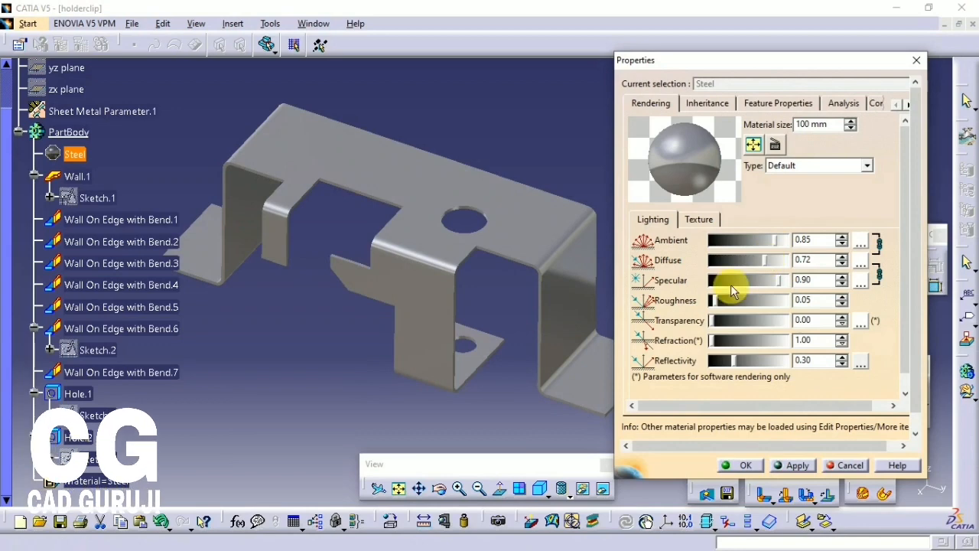
pyautogui.moveTo(378, 359); pyautogui.dragTo(423, 334, button='middle')
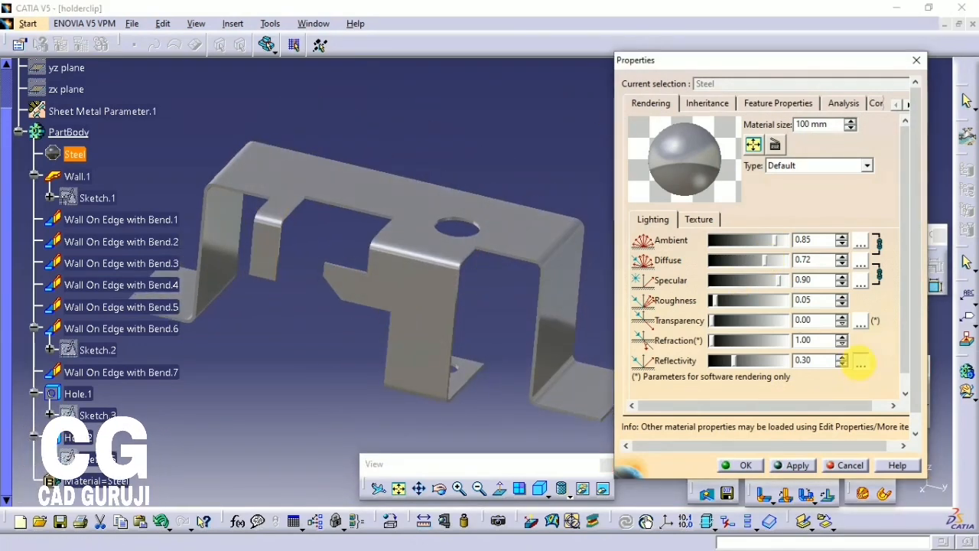
# Recolour the Steel material to a copper-tan tone in its rendering properties and accept the changes.
pyautogui.click(859, 365)
pyautogui.click(773, 312)
pyautogui.click(860, 330)
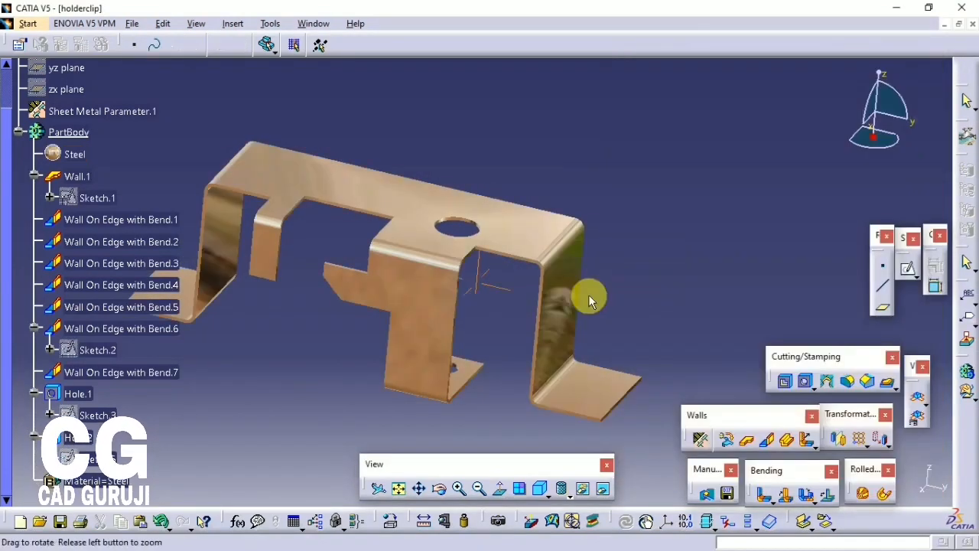
pyautogui.moveTo(585, 295); pyautogui.dragTo(554, 306, button='middle')
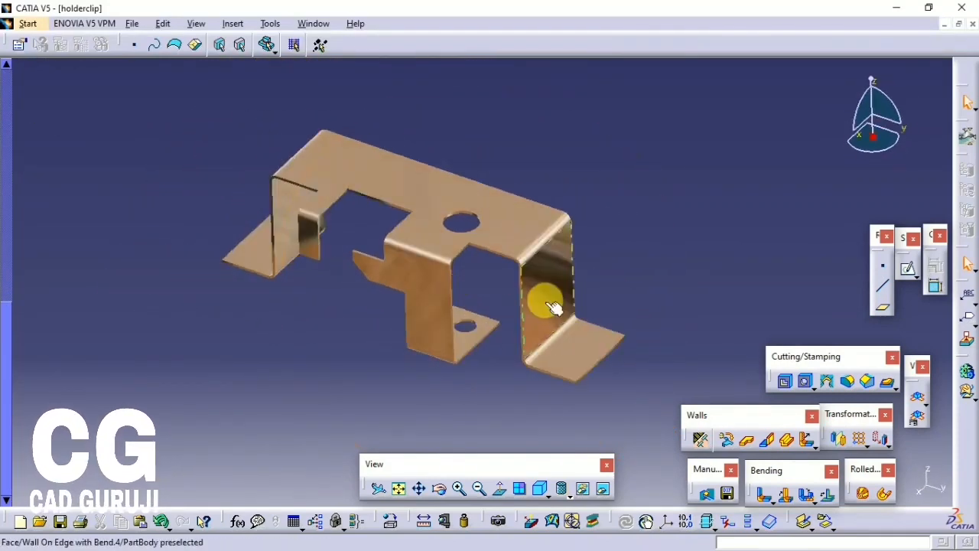
# Unfold the holder clip into its flat view and show it in isometric orientation with shaded faces and edges.
pyautogui.hotkey('alt', 'Tab')
pyautogui.hotkey('alt', 'Tab')
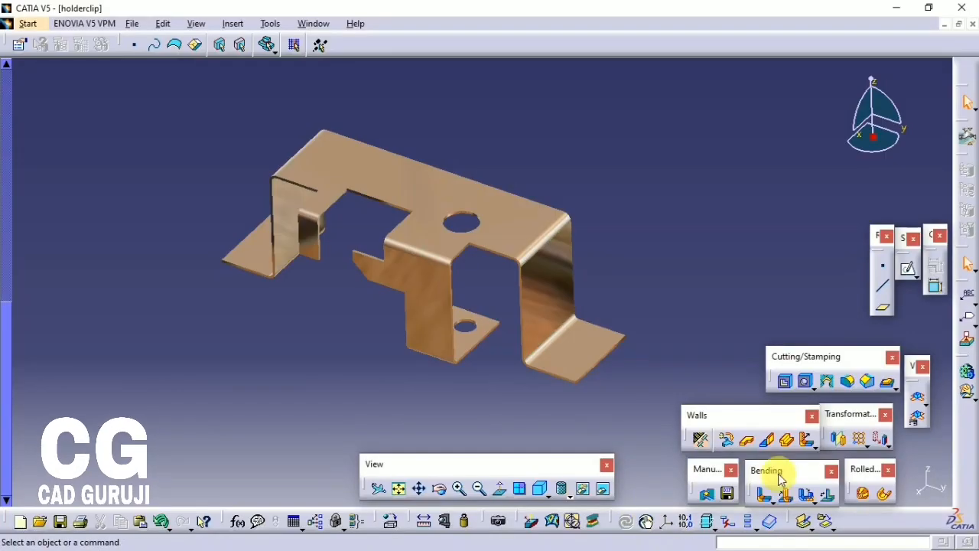
pyautogui.click(919, 397)
pyautogui.moveTo(590, 331)
pyautogui.mouseDown(button='middle')
pyautogui.moveTo(648, 338)
pyautogui.moveTo(604, 344)
pyautogui.mouseUp(button='middle')
pyautogui.click(570, 491)
pyautogui.click(582, 461)
pyautogui.moveTo(594, 343)
pyautogui.mouseDown(button='middle')
pyautogui.moveTo(531, 444)
pyautogui.moveTo(540, 448)
pyautogui.mouseUp(button='middle')
pyautogui.click(569, 494)
pyautogui.click(586, 436)
pyautogui.moveTo(680, 299)
pyautogui.mouseDown(button='middle')
pyautogui.moveTo(678, 290)
pyautogui.moveTo(564, 343)
pyautogui.moveTo(584, 364)
pyautogui.mouseUp(button='middle')
pyautogui.click(540, 488)
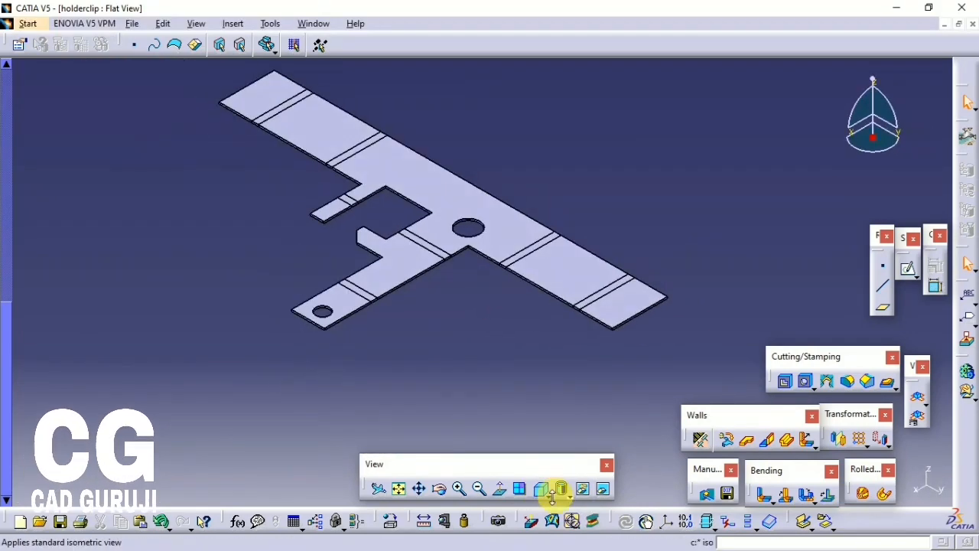
# Examine the flat pattern from the top using the Shading with Edges display.
pyautogui.click(563, 491)
pyautogui.click(564, 499)
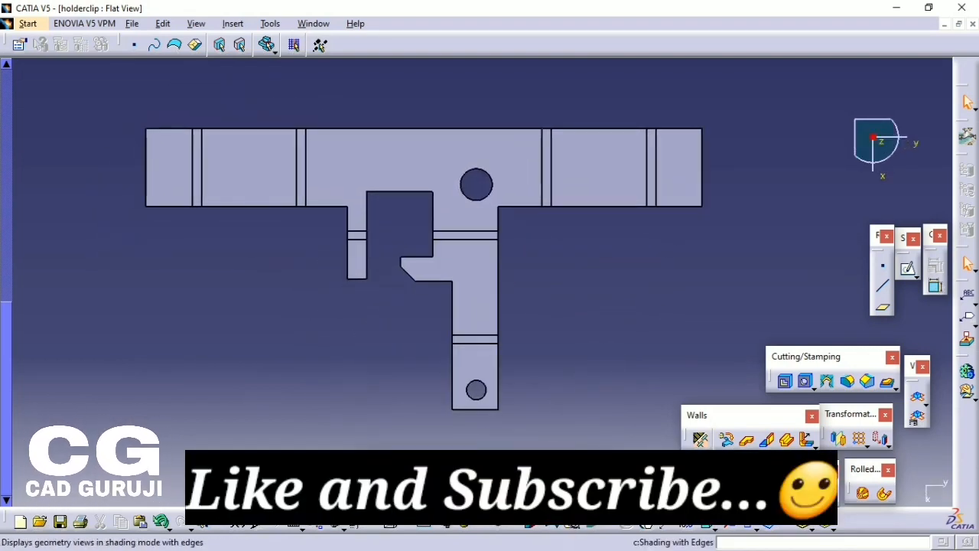
pyautogui.click(564, 493)
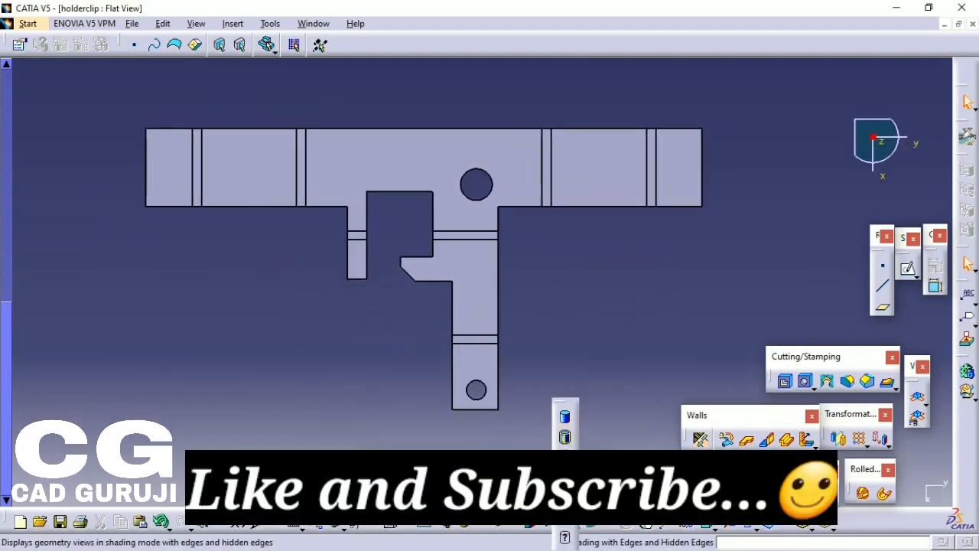
pyautogui.click(564, 478)
# Fold the clip back to its 3D view and display it with Shading with Material.
pyautogui.click(927, 399)
pyautogui.moveTo(501, 264); pyautogui.dragTo(511, 449, button='middle')
pyautogui.click(564, 528)
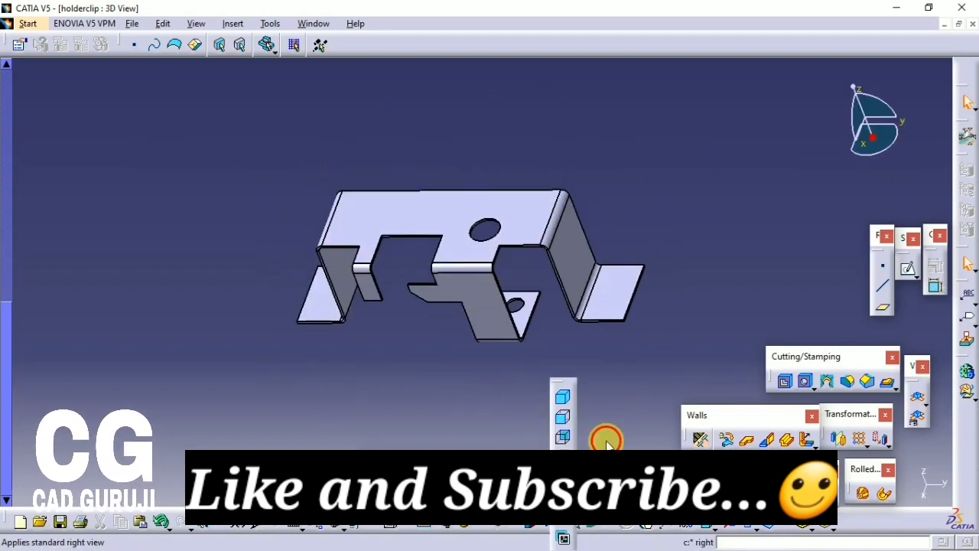
pyautogui.click(584, 527)
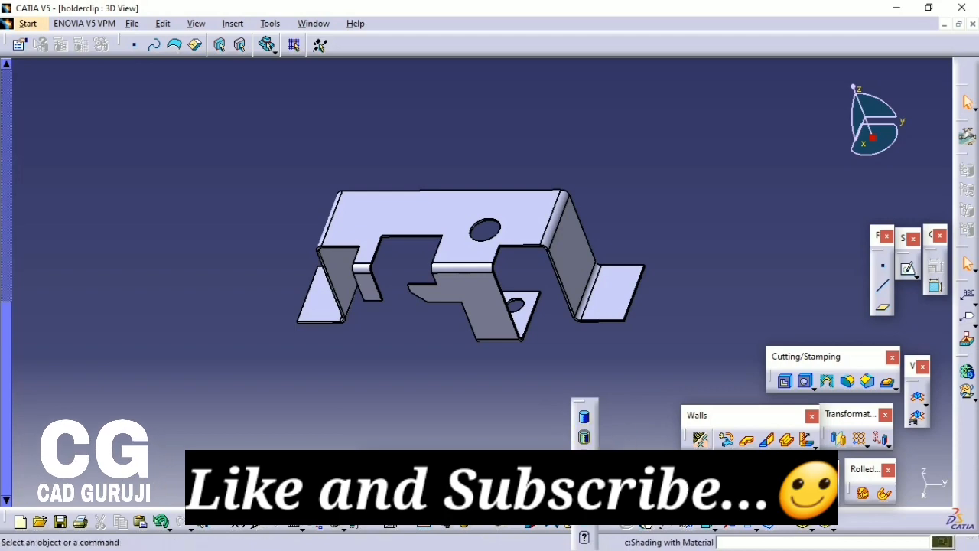
pyautogui.click(585, 438)
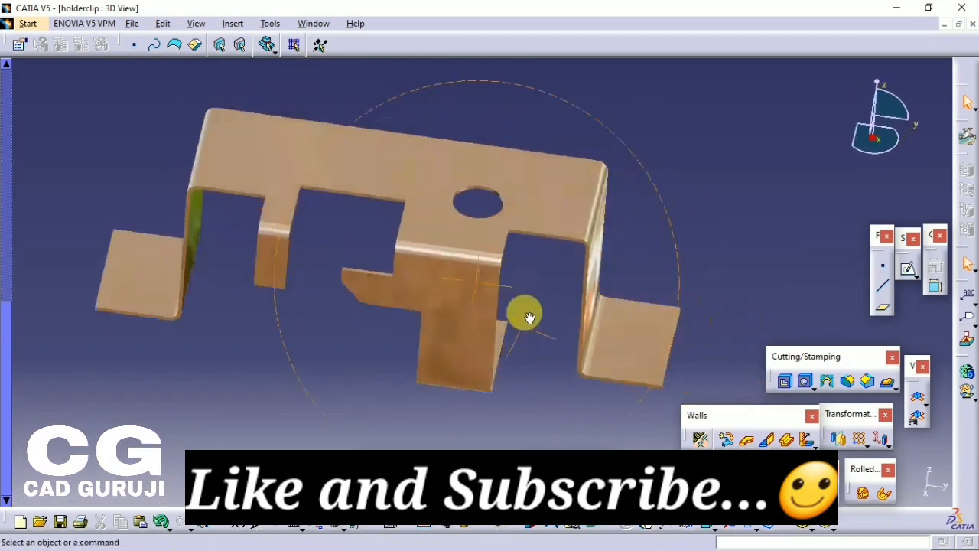